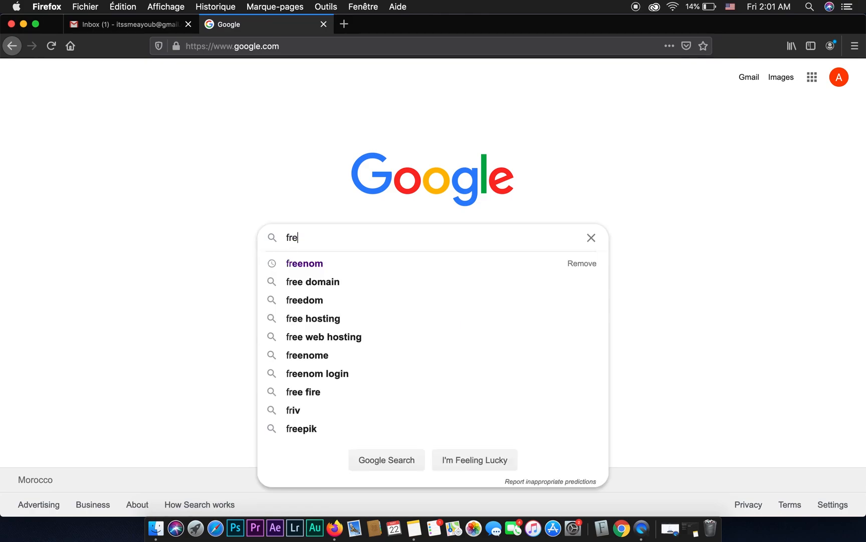
# Search Google for freenom, open the Freenom website and switch its language to English.
pyautogui.press('Return')
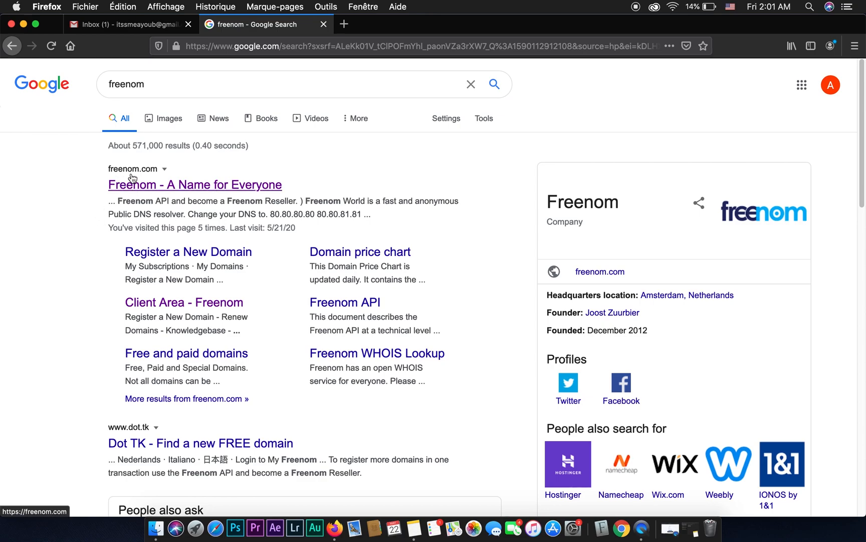
pyautogui.click(177, 184)
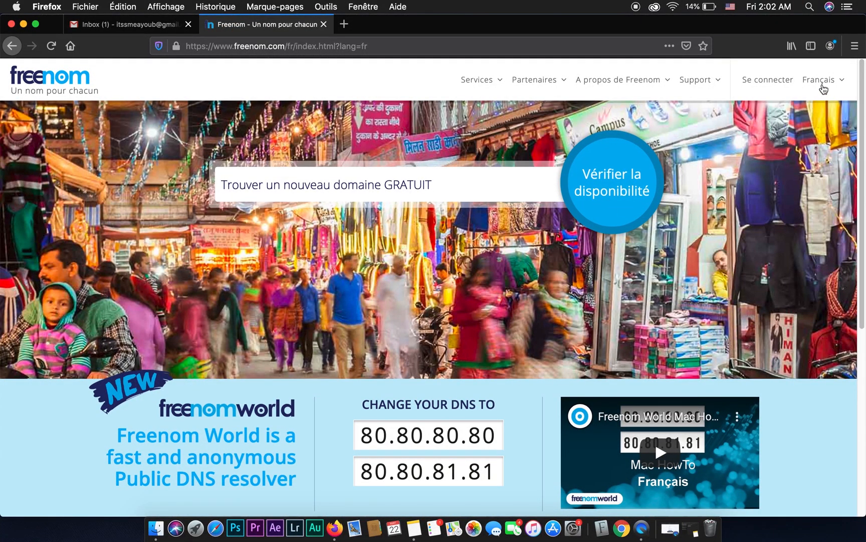
pyautogui.click(822, 83)
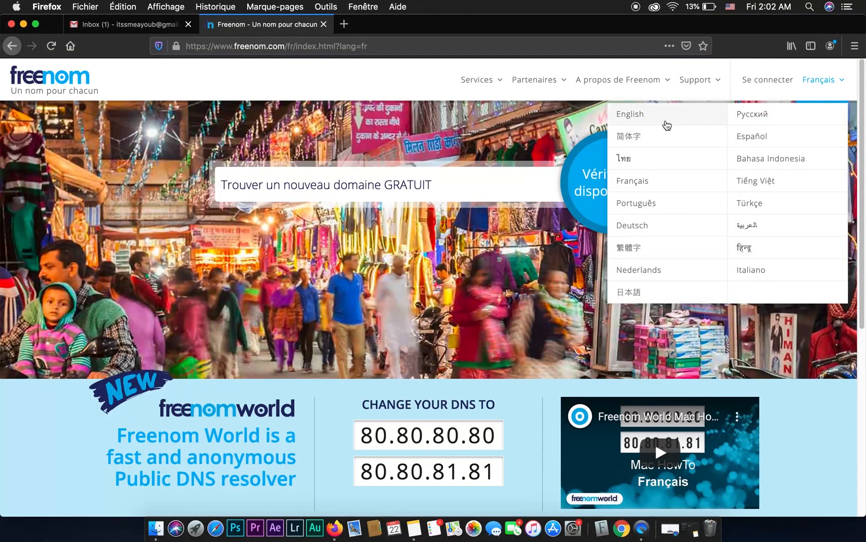
pyautogui.click(642, 122)
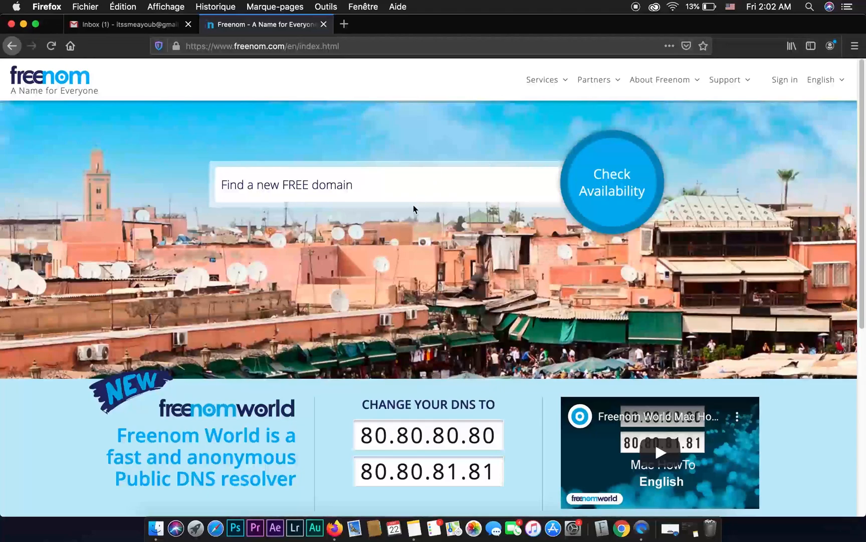
# Check the availability of the personal handle as a new free domain and review the free extensions offered.
pyautogui.click(338, 188)
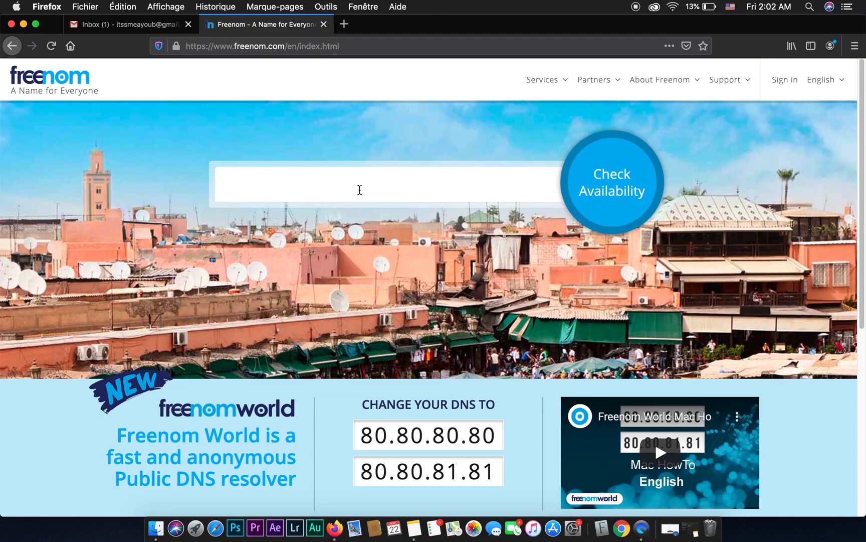
pyautogui.write('itssmeayoub')
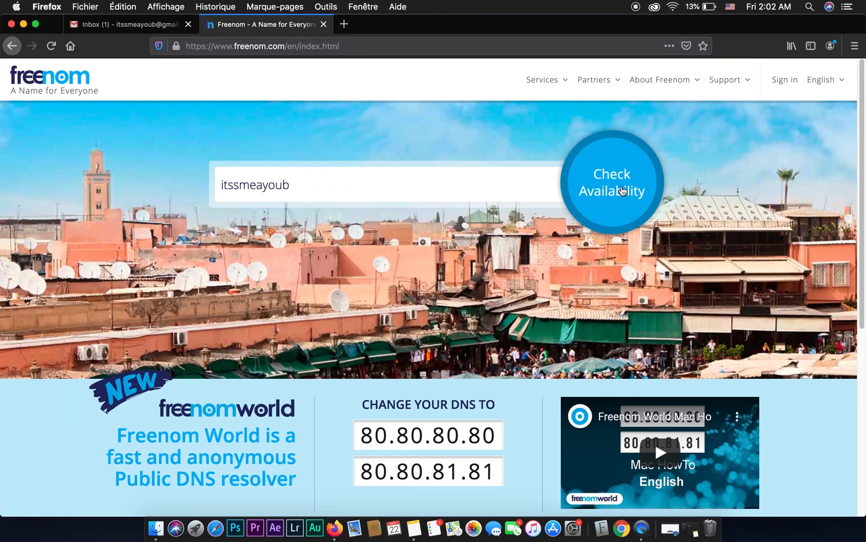
pyautogui.click(620, 190)
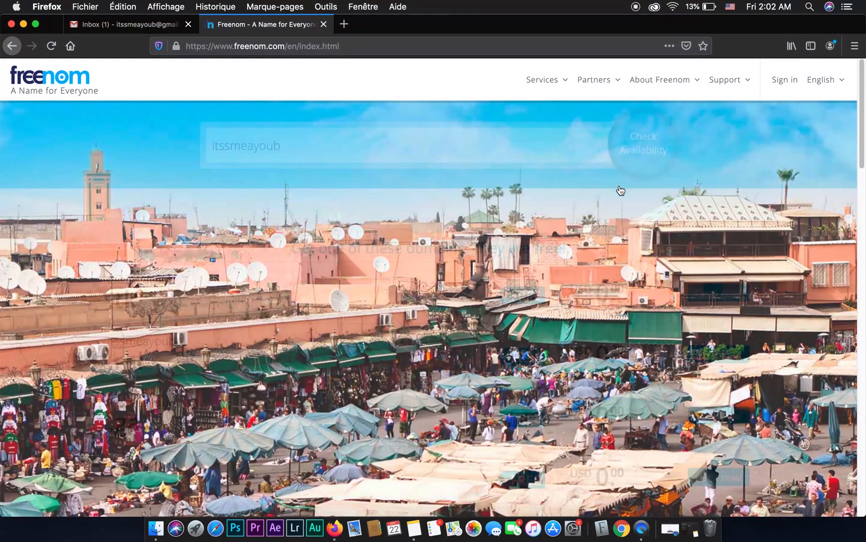
pyautogui.scroll(-2, 403, 278)
pyautogui.scroll(-2, 406, 279)
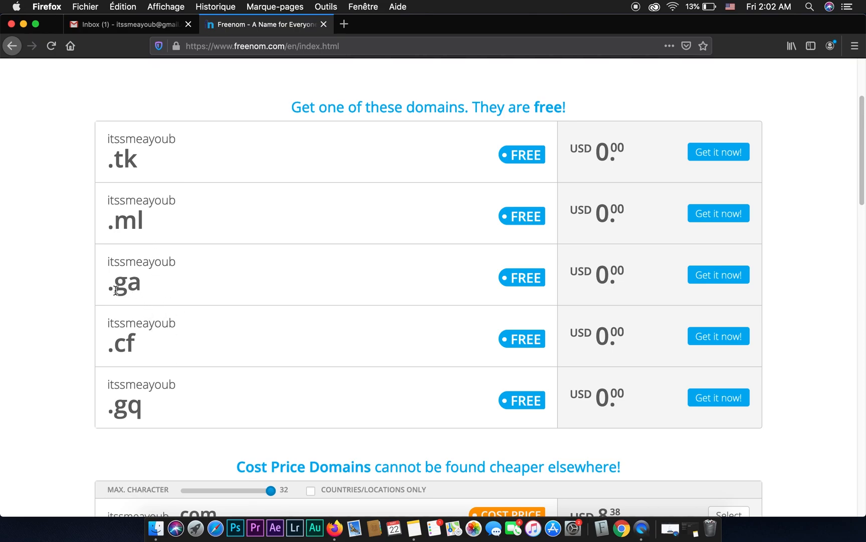
# Clear the domain search text and try to get the free .ga domain from the results list.
pyautogui.scroll(3, 223, 296)
pyautogui.scroll(3, 223, 299)
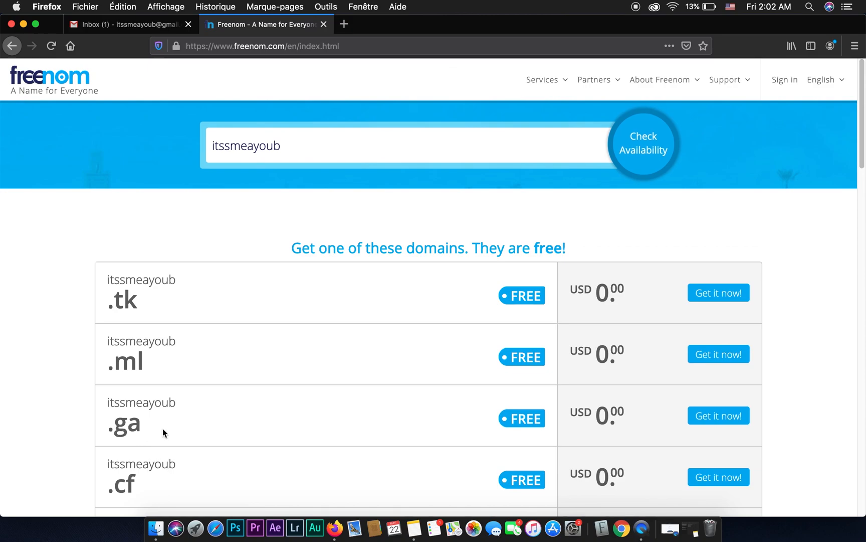
pyautogui.doubleClick(303, 155)
pyautogui.press('BackSpace')
pyautogui.click(721, 424)
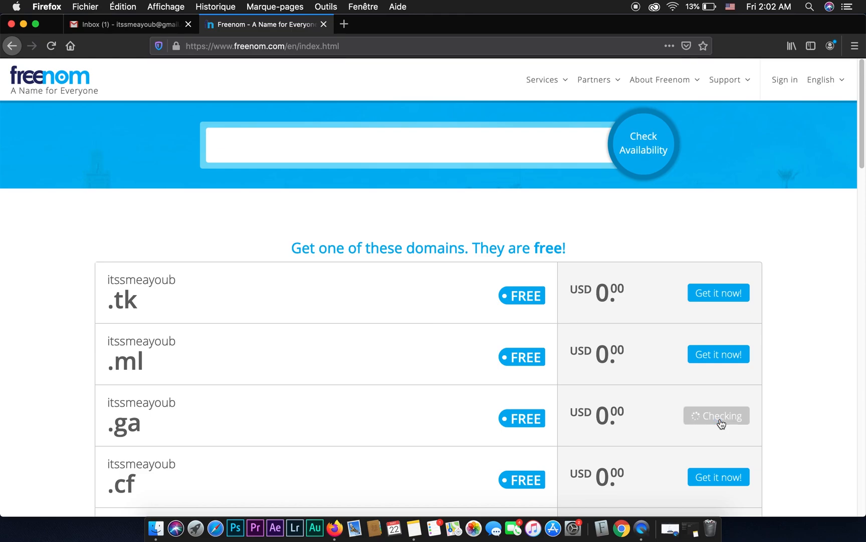
pyautogui.moveTo(688, 417); pyautogui.dragTo(749, 419)
pyautogui.click(723, 420)
# Check the availability of the full domain name including the .ga extension and proceed to checkout.
pyautogui.click(270, 150)
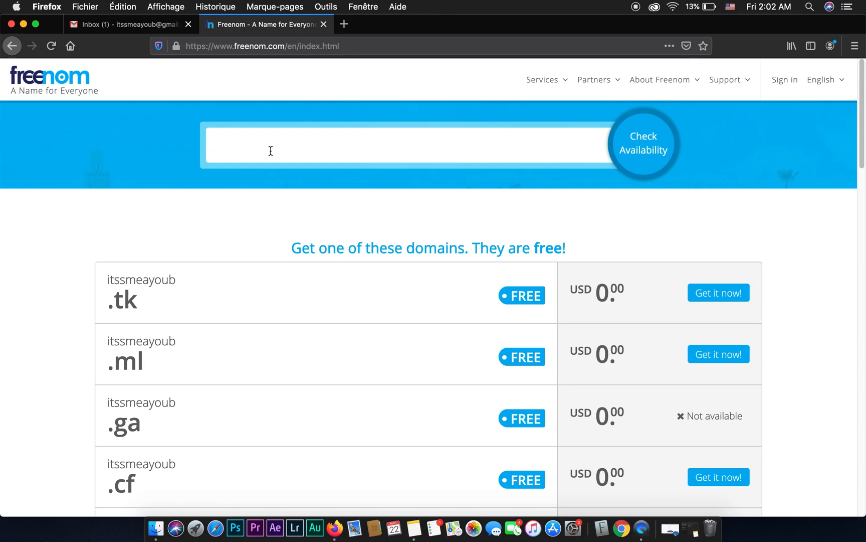
pyautogui.write('itssmeayoub.ga')
pyautogui.scroll(-2, 240, 363)
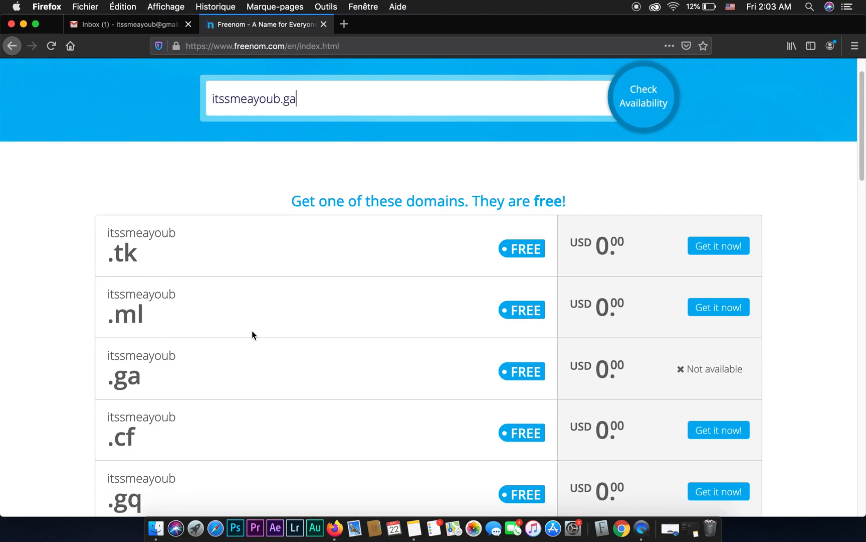
pyautogui.scroll(2, 274, 326)
pyautogui.click(647, 146)
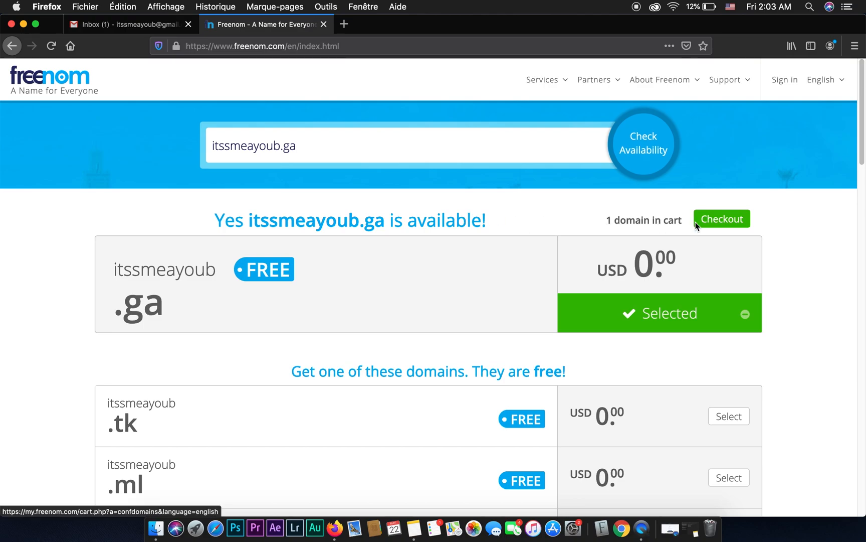
pyautogui.click(720, 222)
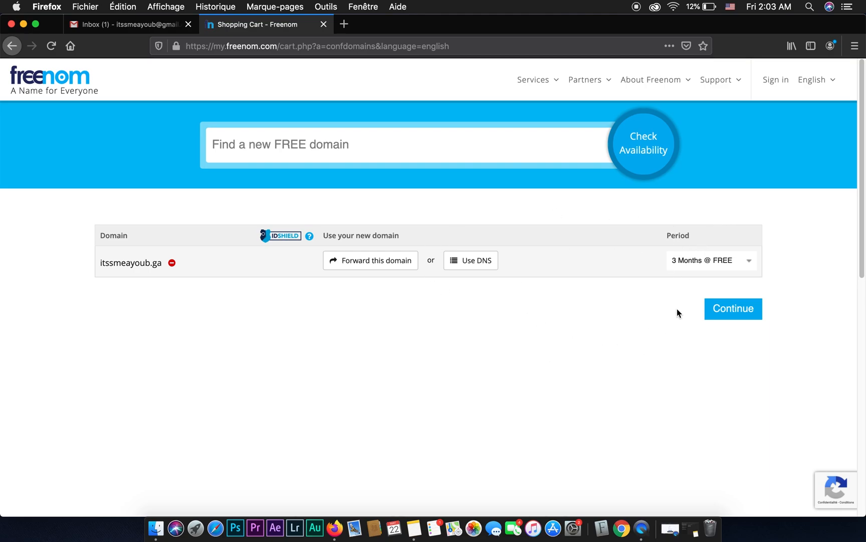
# Set the registration period to 12 Months @ FREE and choose to use your own DNS for the domain.
pyautogui.click(672, 241)
pyautogui.click(717, 267)
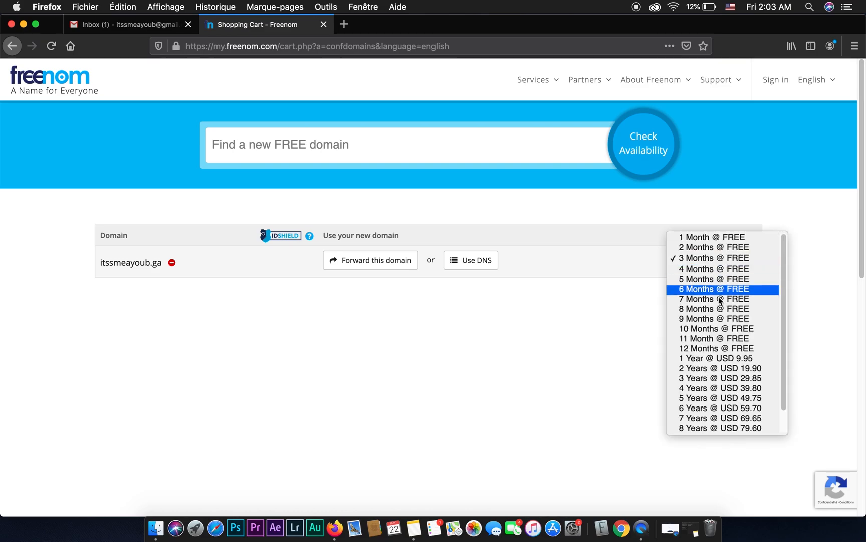
pyautogui.click(738, 350)
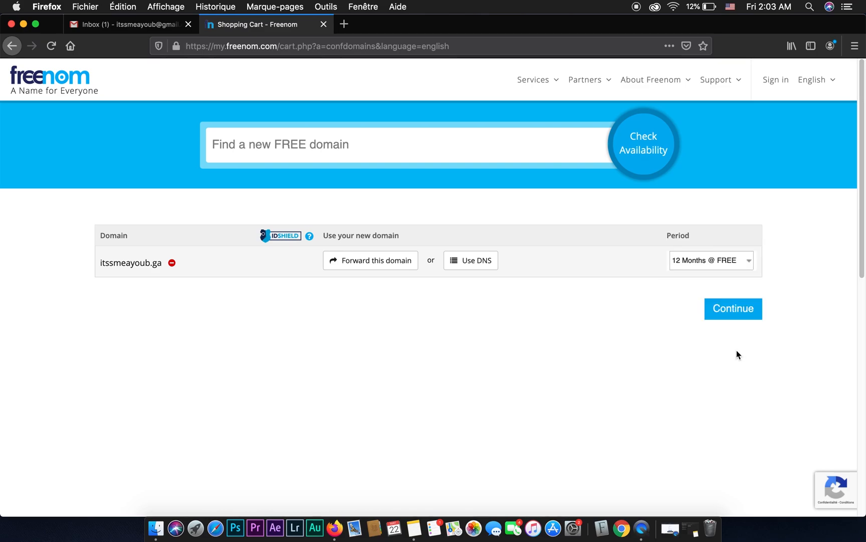
pyautogui.click(482, 270)
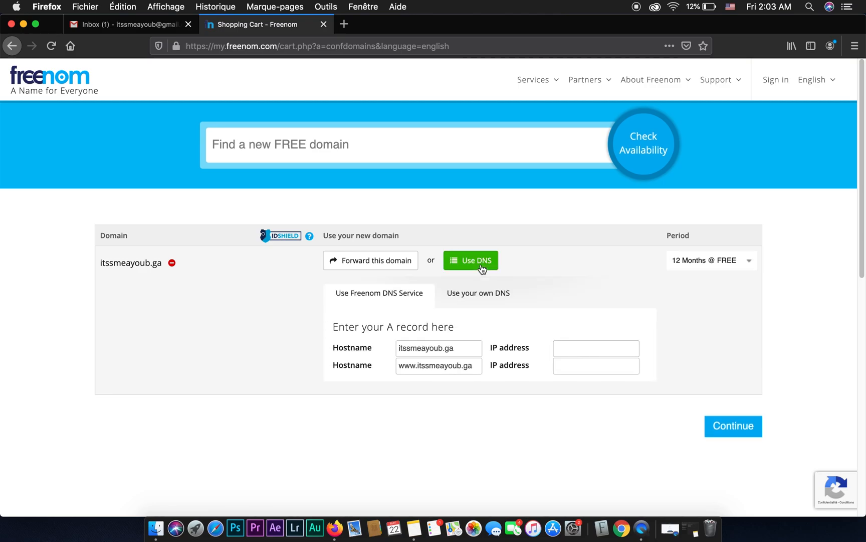
pyautogui.click(479, 299)
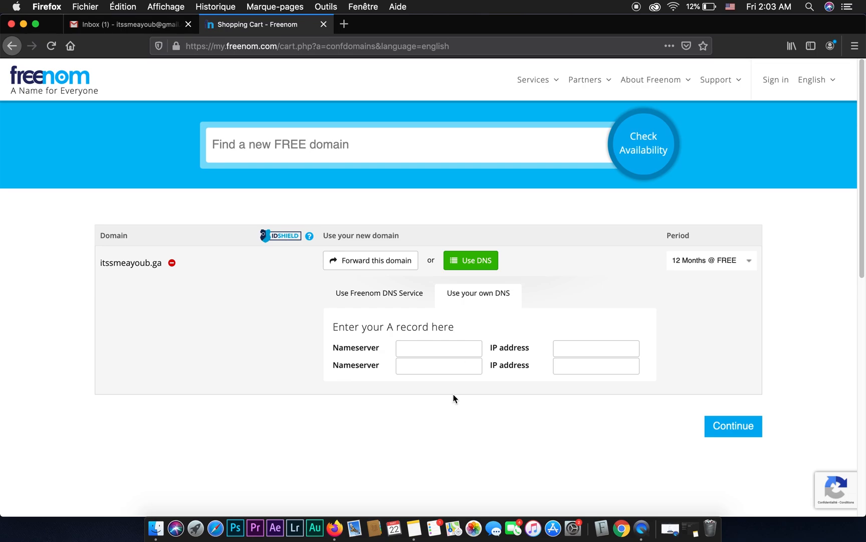
# Copy NS1.EPIZY.COM from the nameserver note in Notes into the domain's first nameserver field.
pyautogui.click(424, 346)
pyautogui.click(424, 365)
pyautogui.click(409, 494)
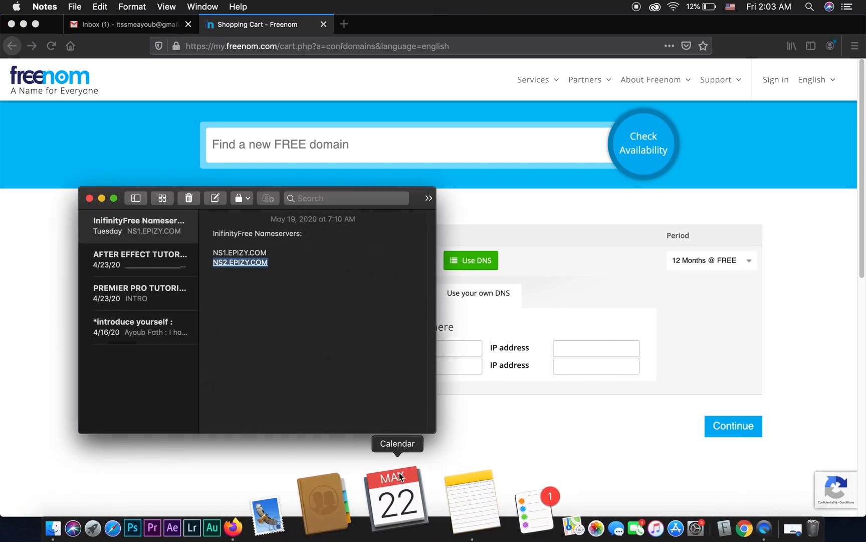
pyautogui.moveTo(279, 253); pyautogui.dragTo(210, 252)
pyautogui.press('super+c')
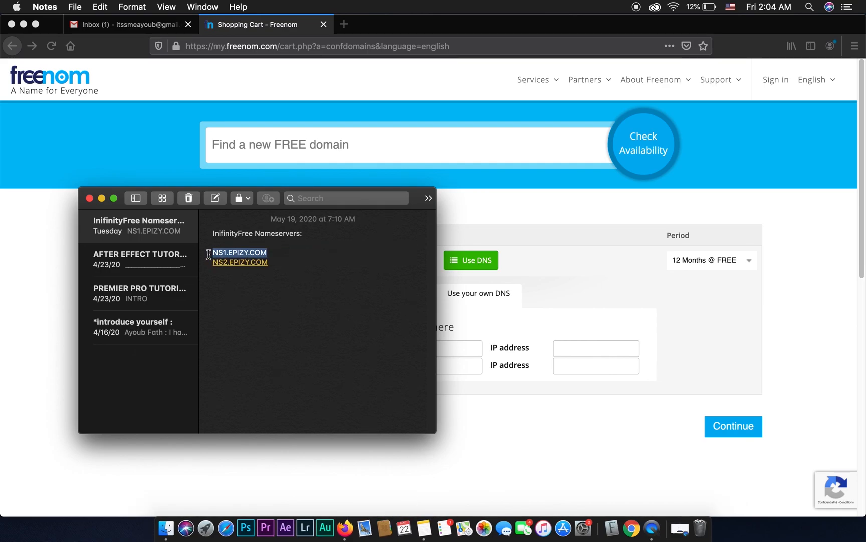
pyautogui.press('super+Tab')
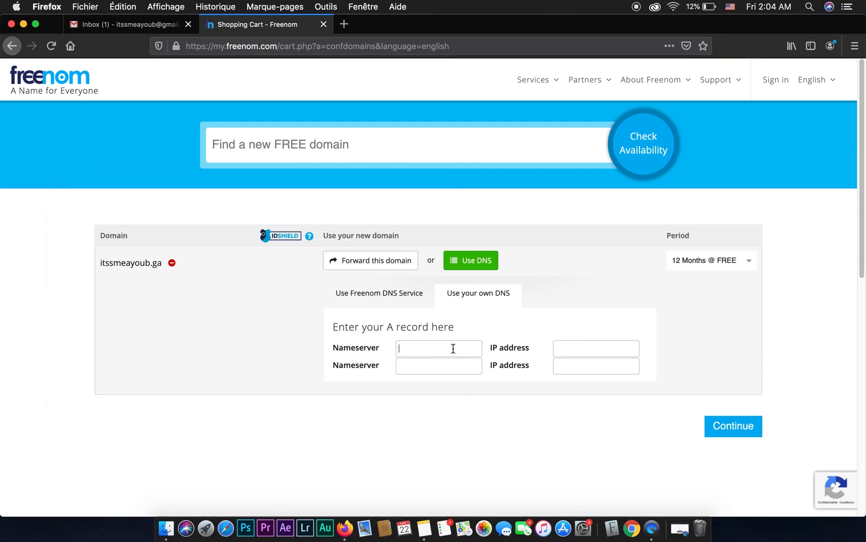
pyautogui.press('super+v')
pyautogui.click(468, 420)
# Copy NS2.EPIZY.COM from Notes into the second nameserver field and continue to the order review.
pyautogui.click(437, 365)
pyautogui.click(424, 528)
pyautogui.moveTo(279, 272); pyautogui.dragTo(213, 260)
pyautogui.press('super+c')
pyautogui.click(466, 369)
pyautogui.press('super+v')
pyautogui.click(511, 427)
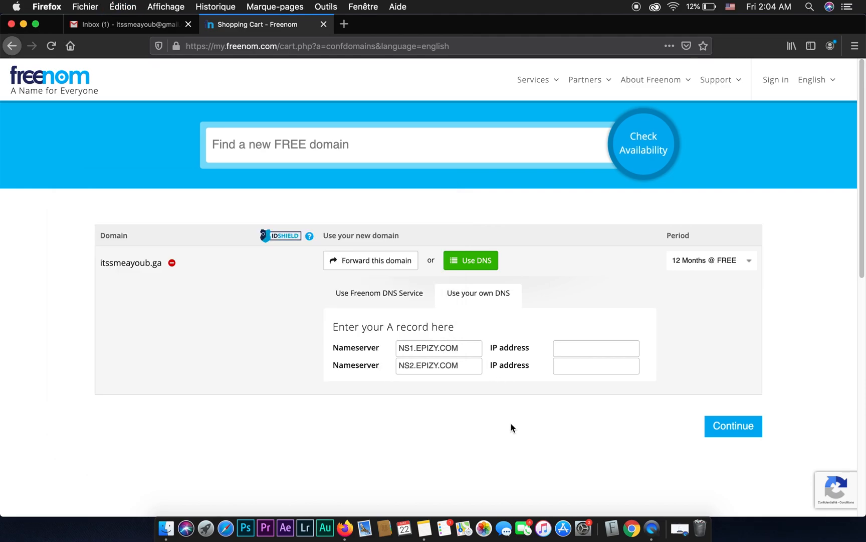
pyautogui.click(730, 432)
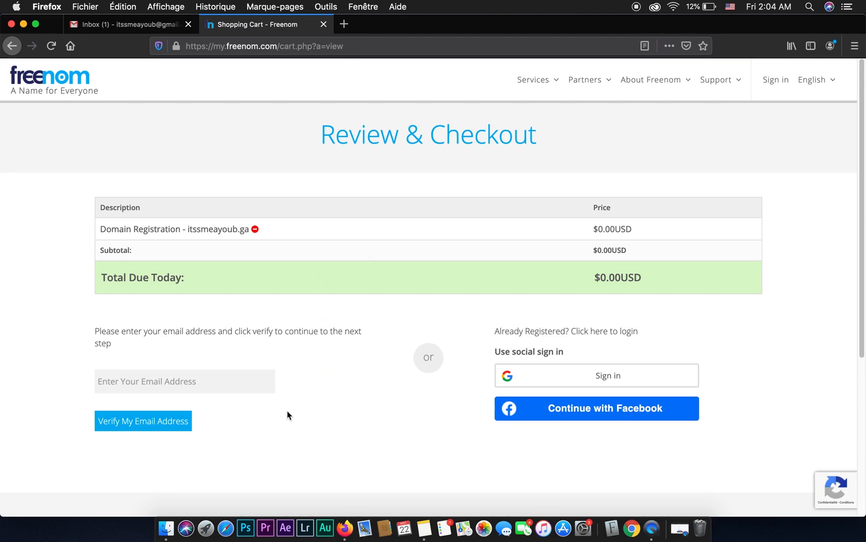
# Enter the customer's email address on the checkout page and request its verification.
pyautogui.click(136, 384)
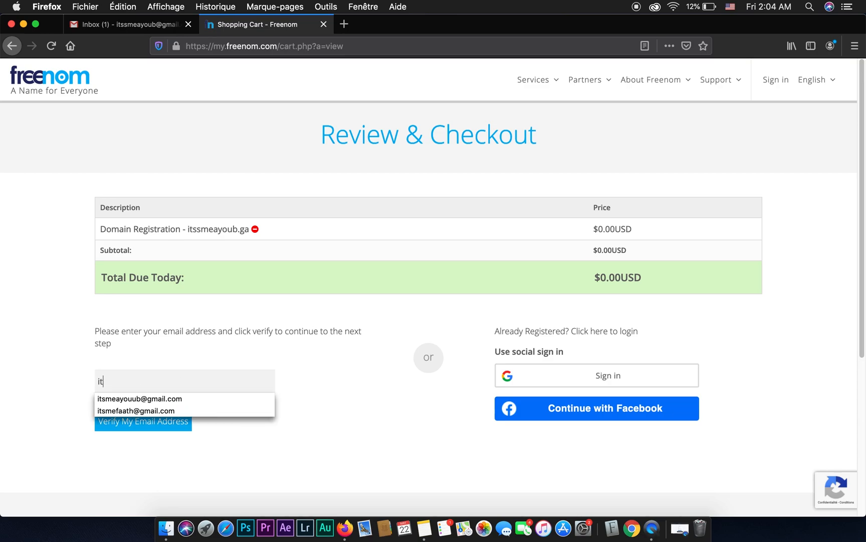
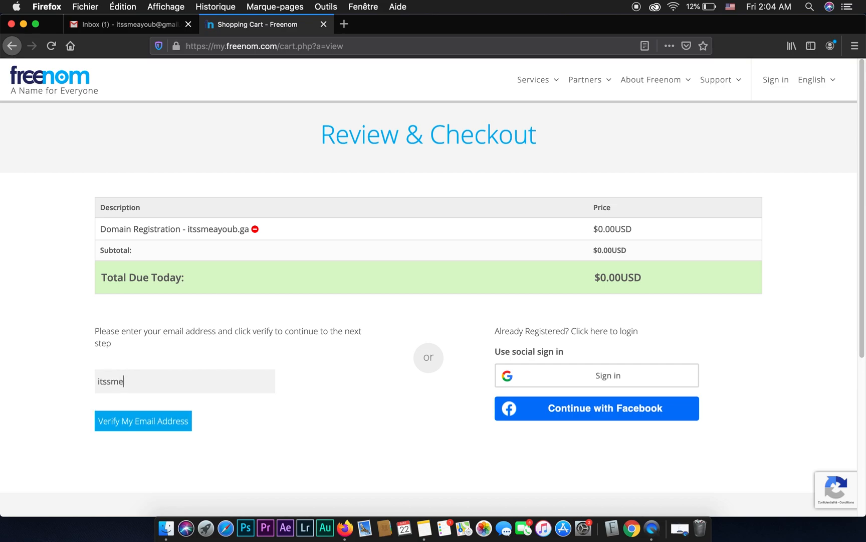
pyautogui.click(144, 422)
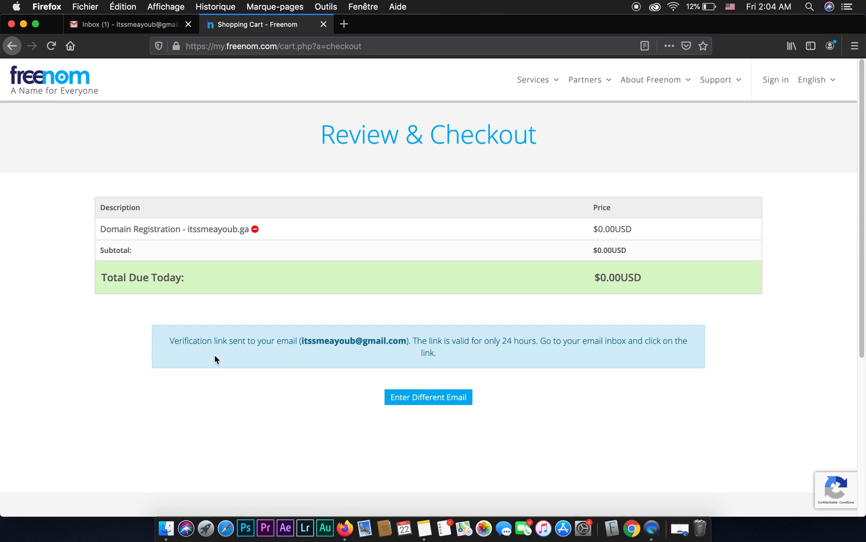
# Switch to Gmail, open the Freenom Email Verification message and follow its confirmation link.
pyautogui.click(158, 29)
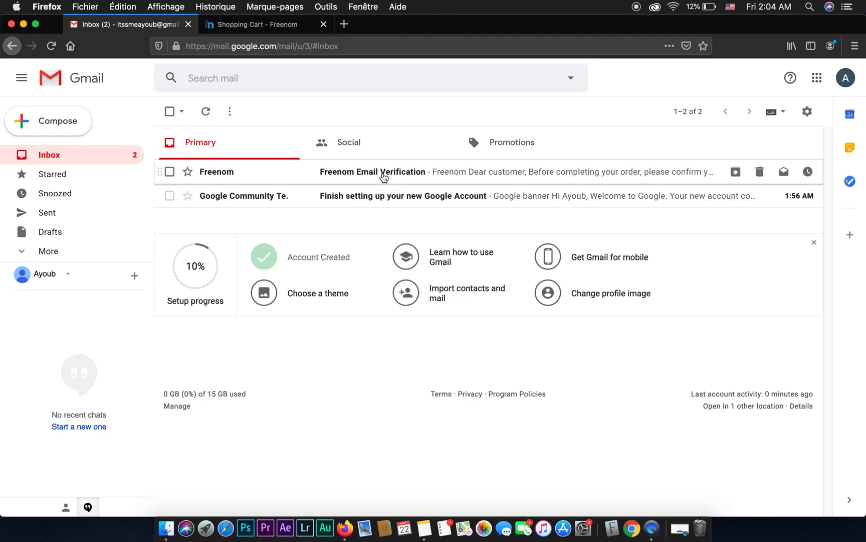
pyautogui.click(385, 177)
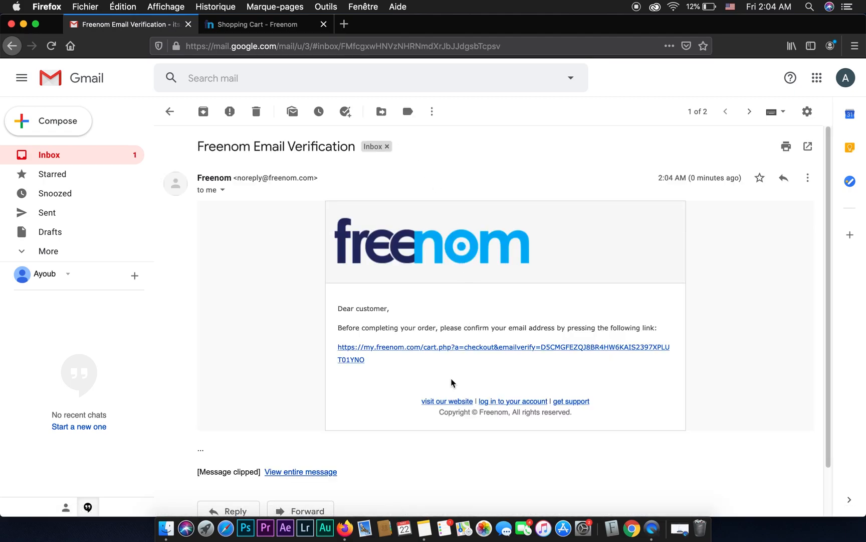
pyautogui.click(448, 353)
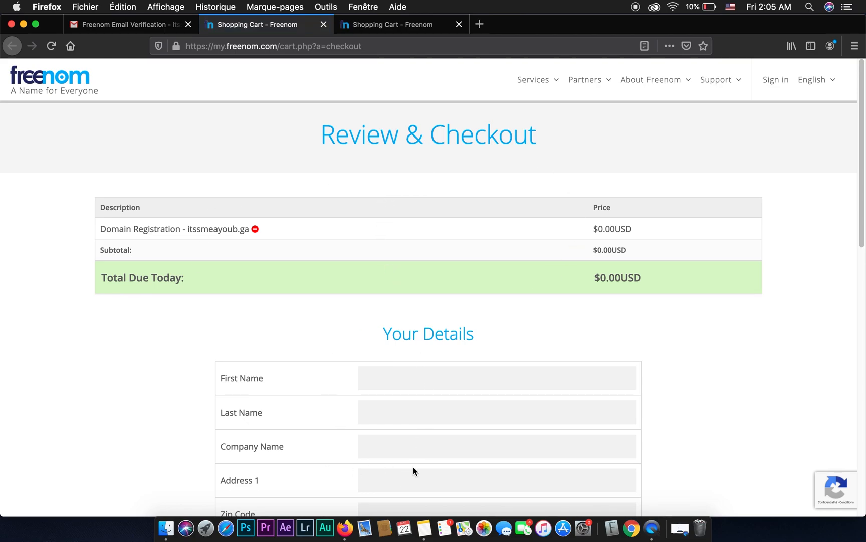
# Fill in the customer's first name and last name, and enter Danioslive as the company name.
pyautogui.scroll(-3, 394, 402)
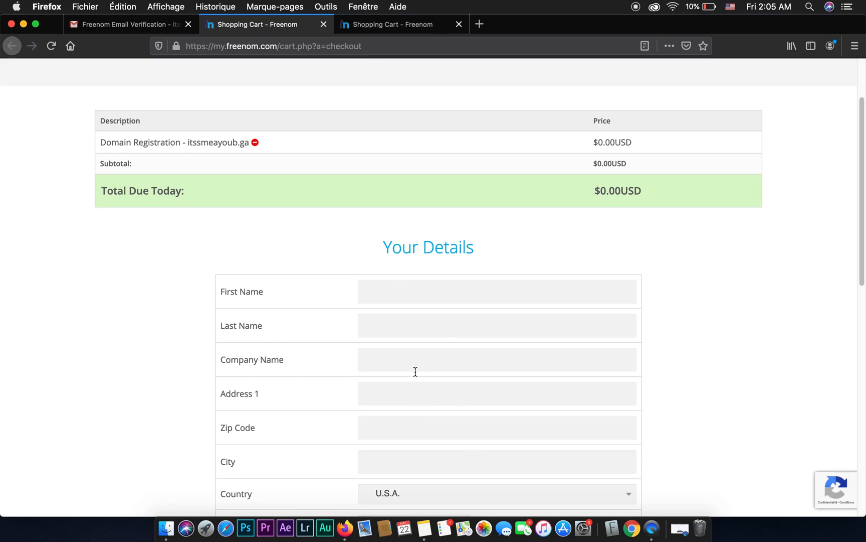
pyautogui.write('h')
pyautogui.press('Tab')
pyautogui.write('Danioslive')
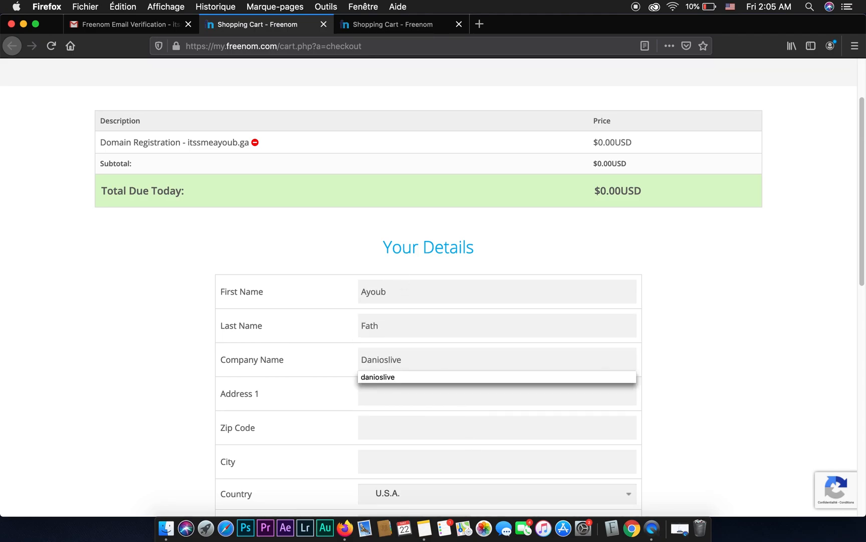
# Fill in the customer's street address, zip code and city in the order details.
pyautogui.press('Tab')
pyautogui.click(400, 410)
pyautogui.click(402, 425)
pyautogui.write('40000')
pyautogui.click(437, 464)
pyautogui.write('Marrakech')
# Set the country to Morocco and enter the customer's phone number.
pyautogui.scroll(-3, 472, 475)
pyautogui.click(452, 341)
pyautogui.scroll(15, 433, 271)
pyautogui.click(431, 274)
pyautogui.click(436, 369)
pyautogui.click(437, 416)
pyautogui.click(426, 402)
# Enter and confirm the account password, and complete the domain order with the Terms & Conditions accepted.
pyautogui.scroll(-5, 530, 402)
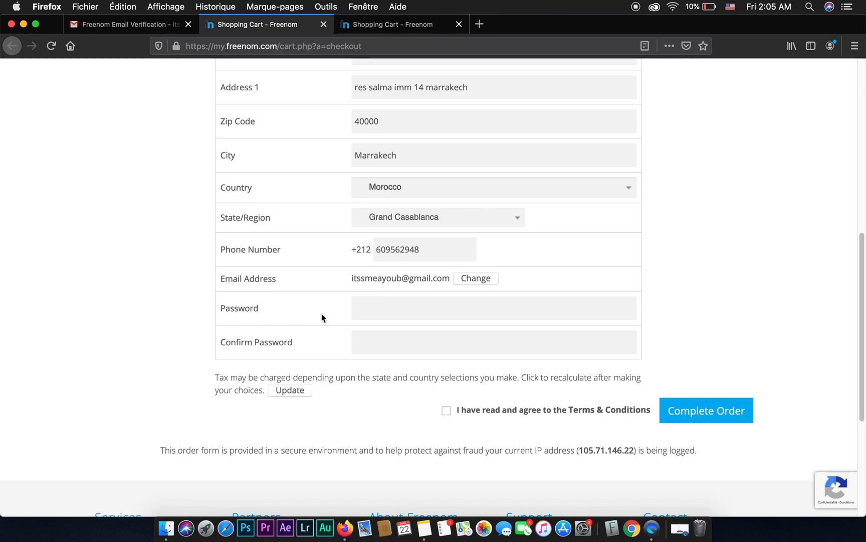
pyautogui.click(379, 311)
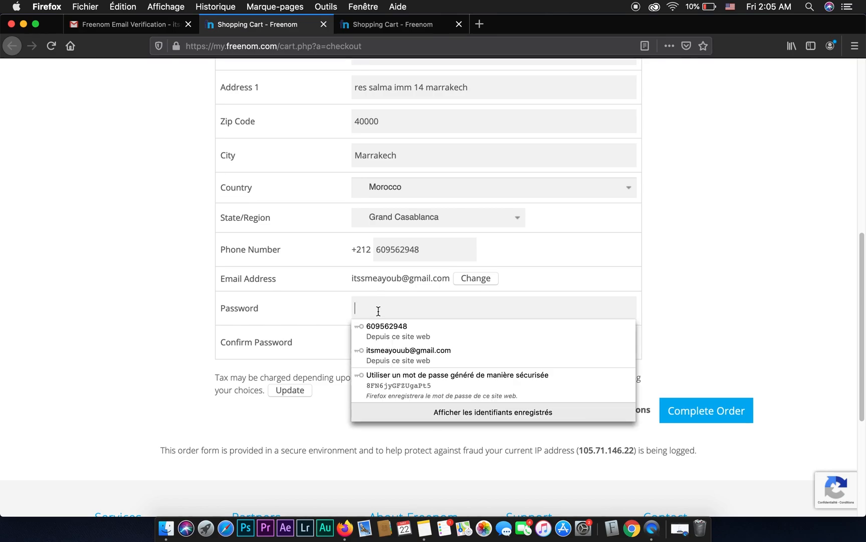
pyautogui.write('a')
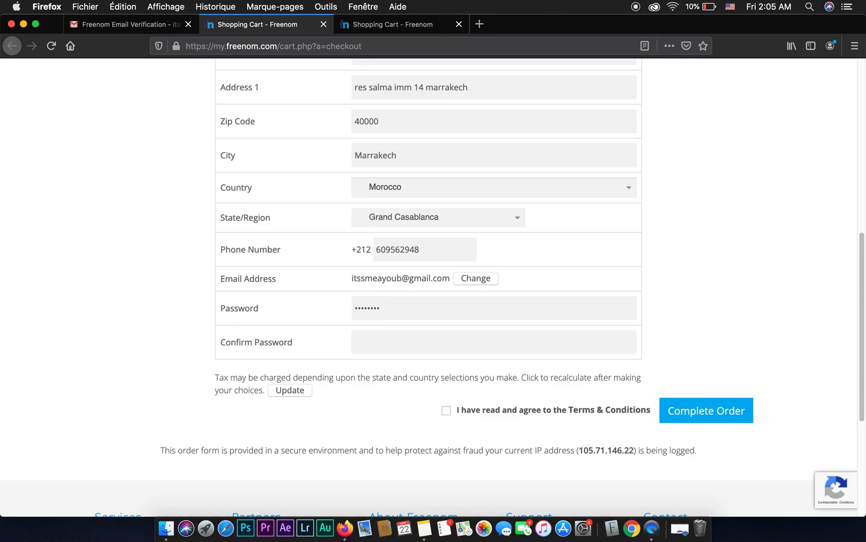
pyautogui.press('Tab')
pyautogui.write('a')
pyautogui.click(445, 411)
pyautogui.click(705, 422)
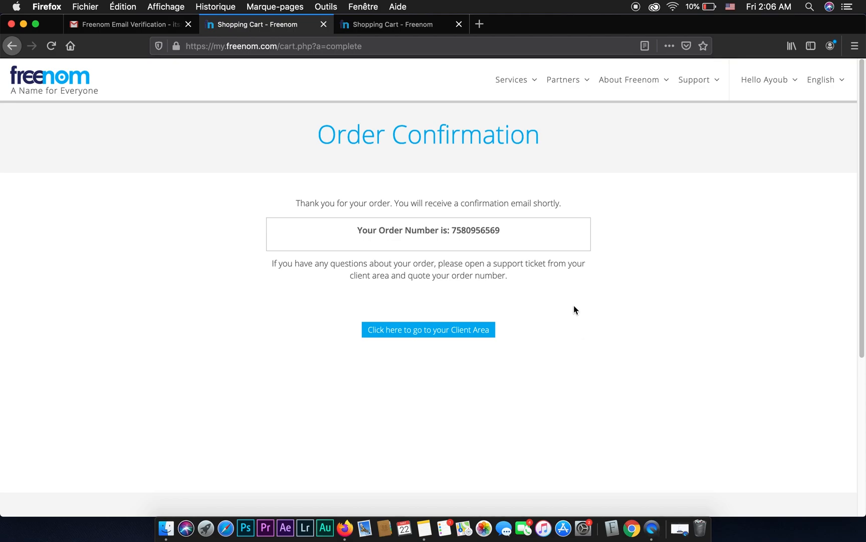
# Go to the Freenom client area from the order confirmation and open the Services options.
pyautogui.click(443, 335)
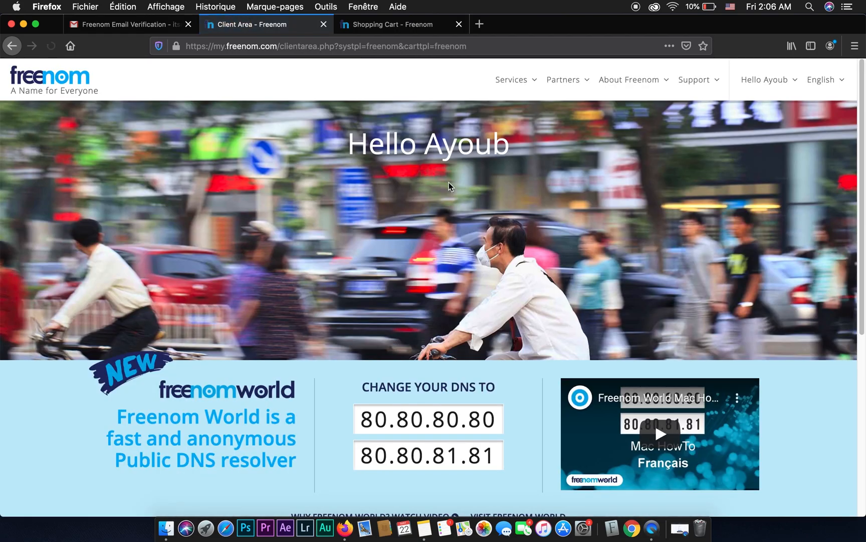
pyautogui.moveTo(423, 143); pyautogui.dragTo(510, 186)
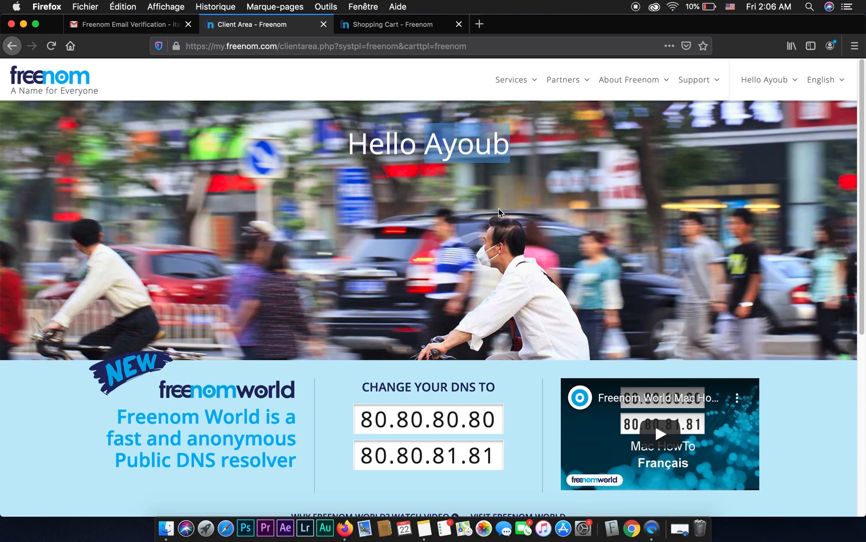
pyautogui.click(518, 89)
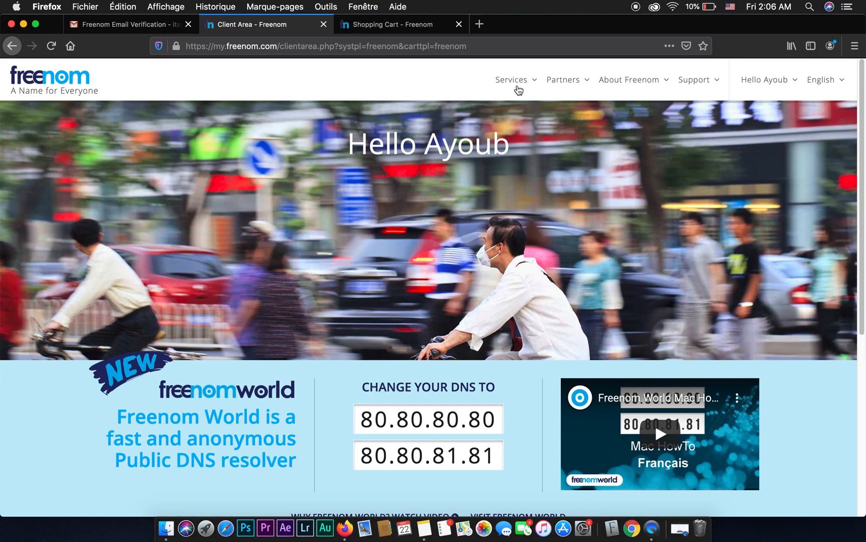
pyautogui.click(527, 149)
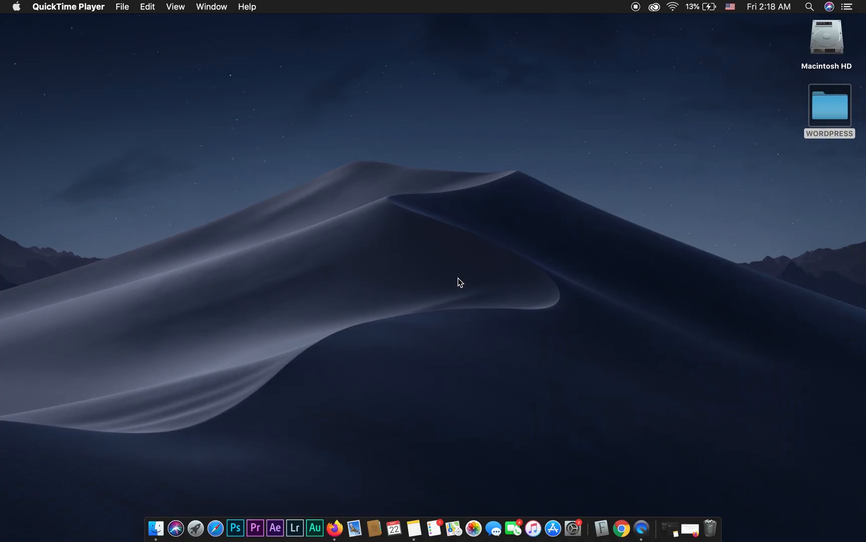
# Switch to Firefox, open Google in the new tab and search for infinityfree.
pyautogui.click(342, 524)
pyautogui.click(418, 27)
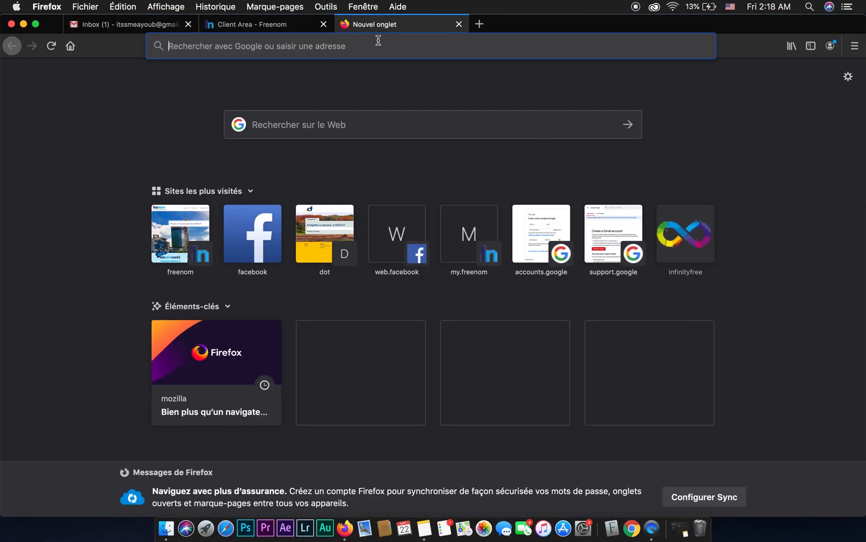
pyautogui.click(377, 40)
pyautogui.write('goo')
pyautogui.press('Return')
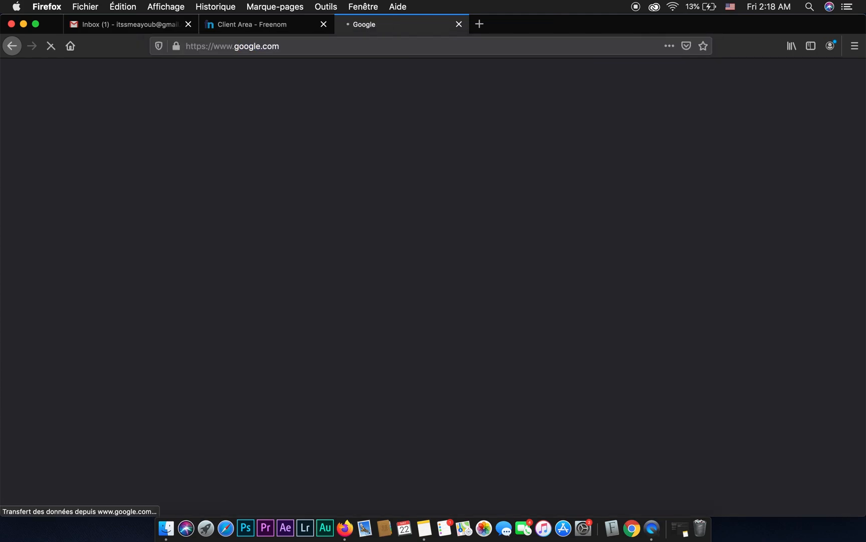
pyautogui.write('infi')
pyautogui.press('Down')
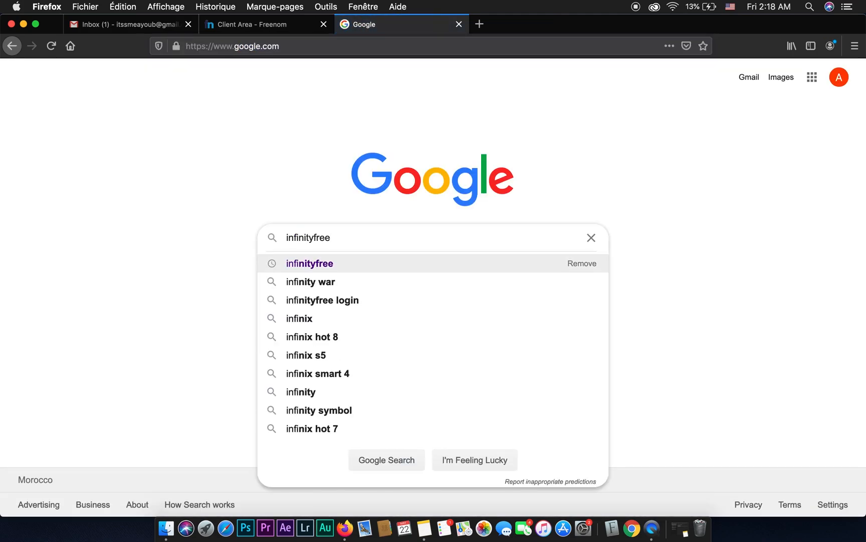
pyautogui.press('Return')
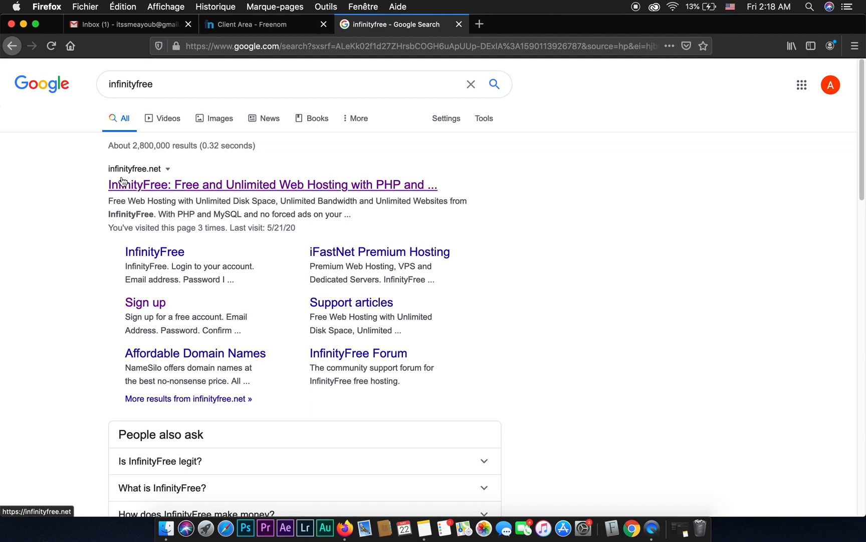
# Open the main infinityfree.net search result in a new tab and switch to that tab.
pyautogui.click(156, 188)
pyautogui.rightClick(157, 185)
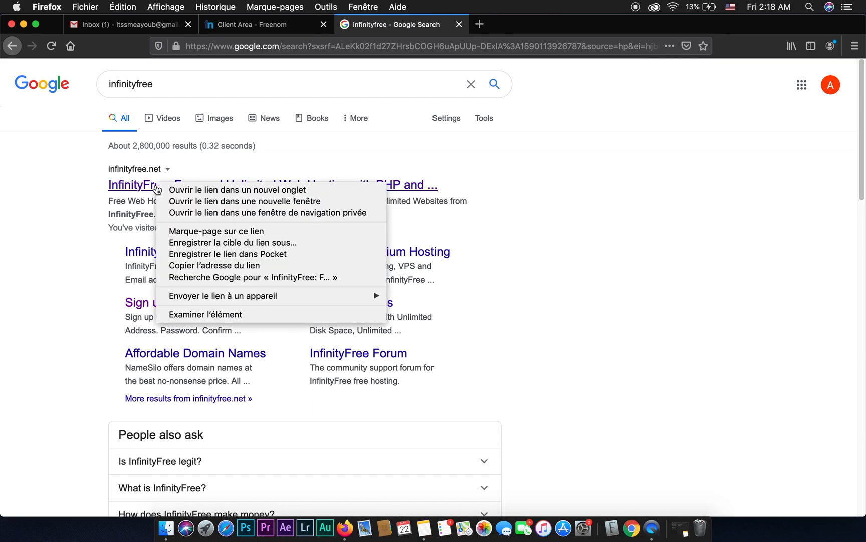
pyautogui.click(177, 190)
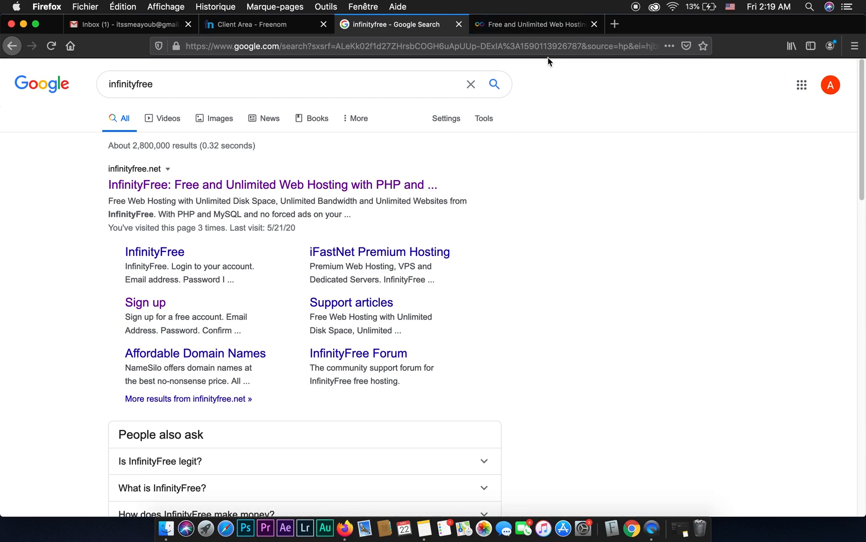
pyautogui.click(536, 31)
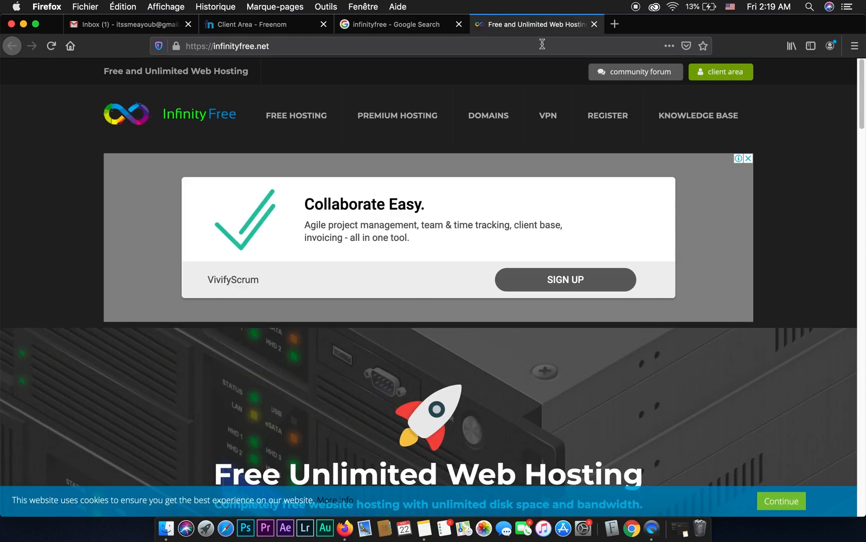
# Dismiss the advertisement on the InfinityFree home page and open the free account sign-up form.
pyautogui.click(749, 159)
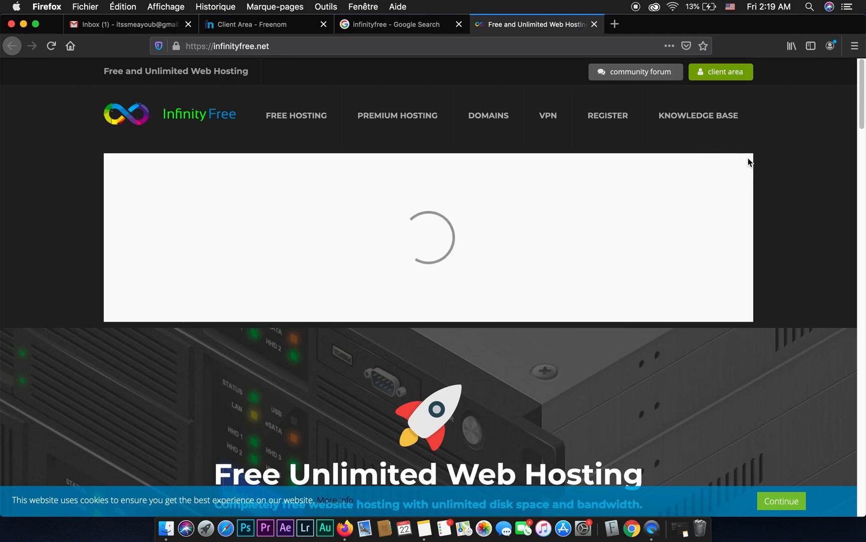
pyautogui.scroll(-5, 654, 364)
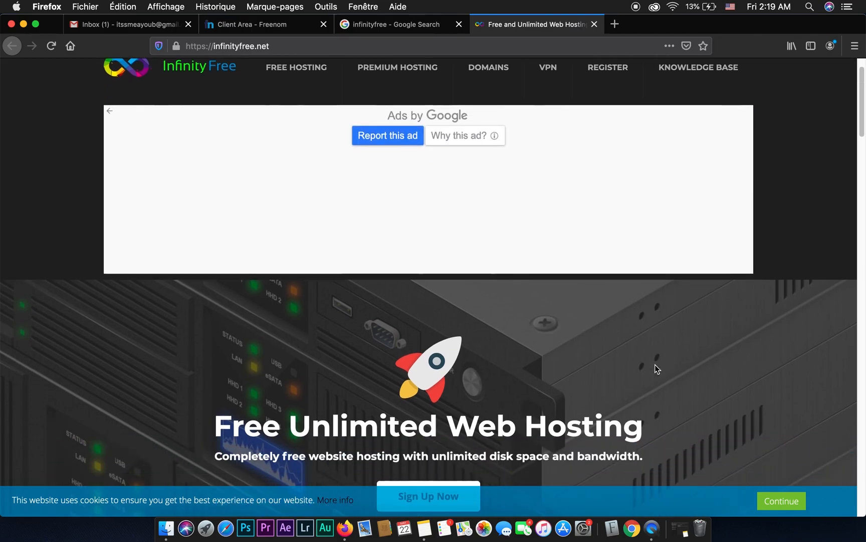
pyautogui.scroll(-4, 654, 364)
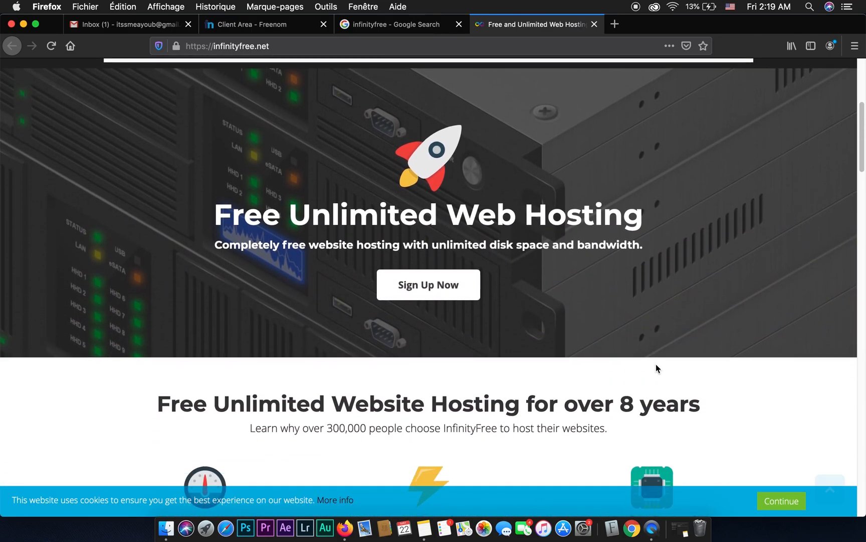
pyautogui.click(428, 291)
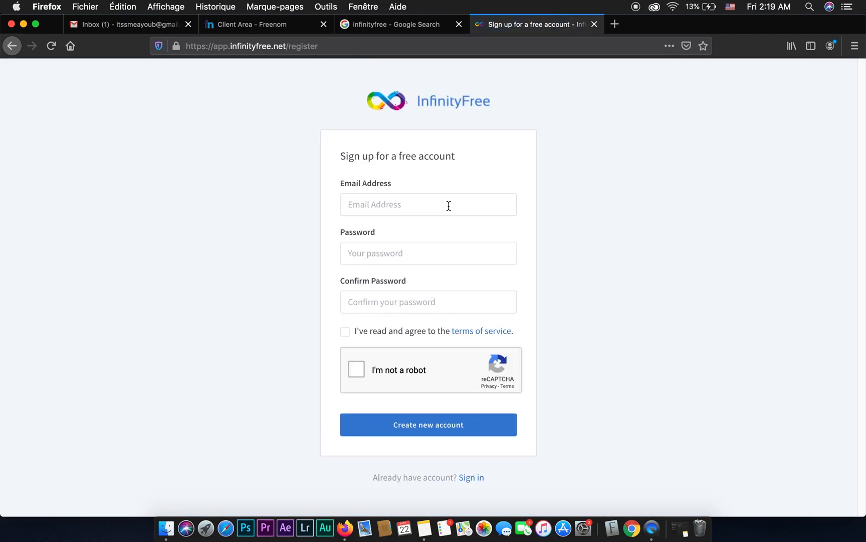
# Fill in the account's email address on the sign-up form, and enter and confirm the account password.
pyautogui.click(392, 209)
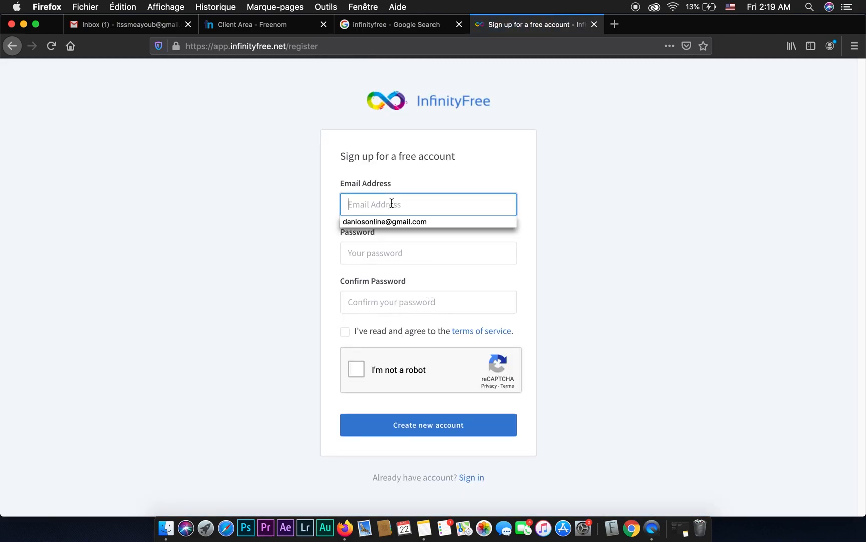
pyautogui.press('Tab')
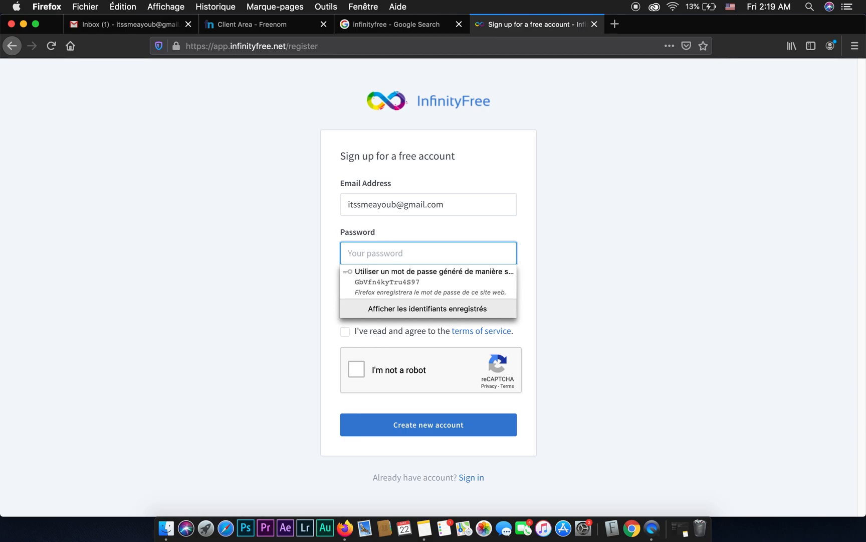
pyautogui.write('••')
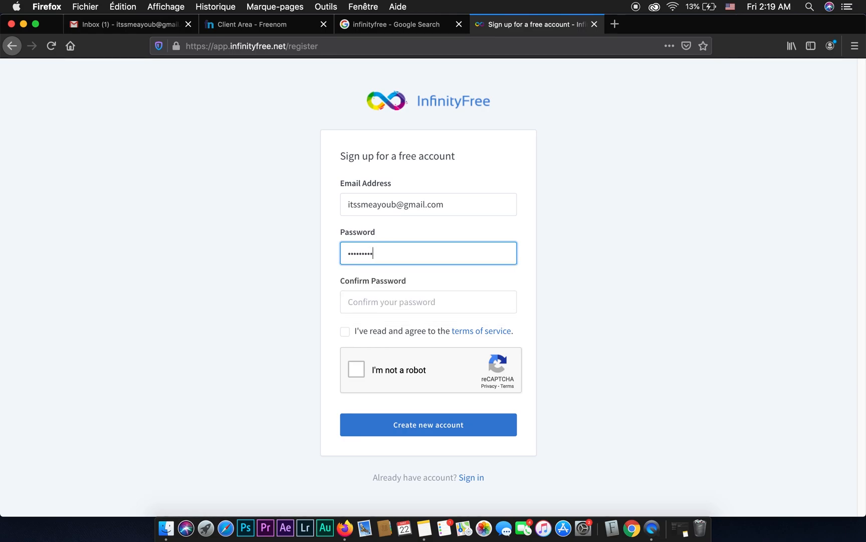
pyautogui.click(397, 308)
pyautogui.write('•')
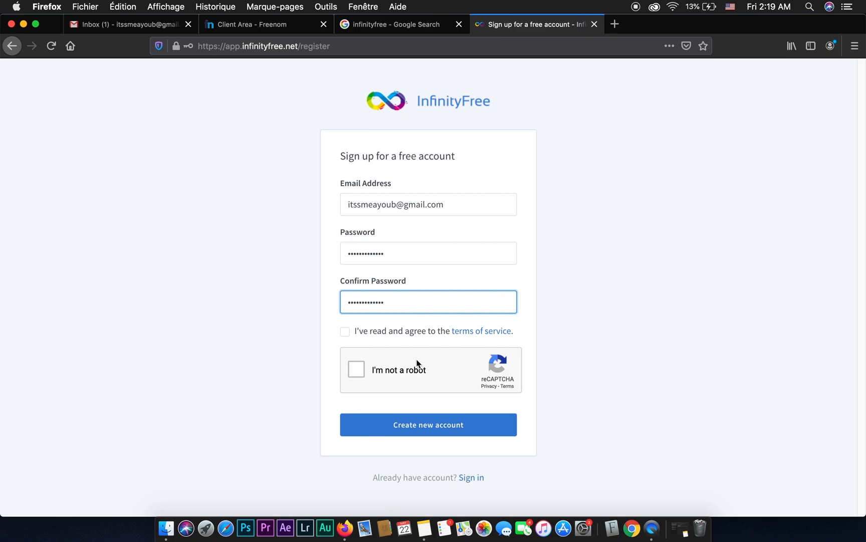
# Accept the terms of service, complete the robot check and create the account, saving the login in Firefox.
pyautogui.click(345, 332)
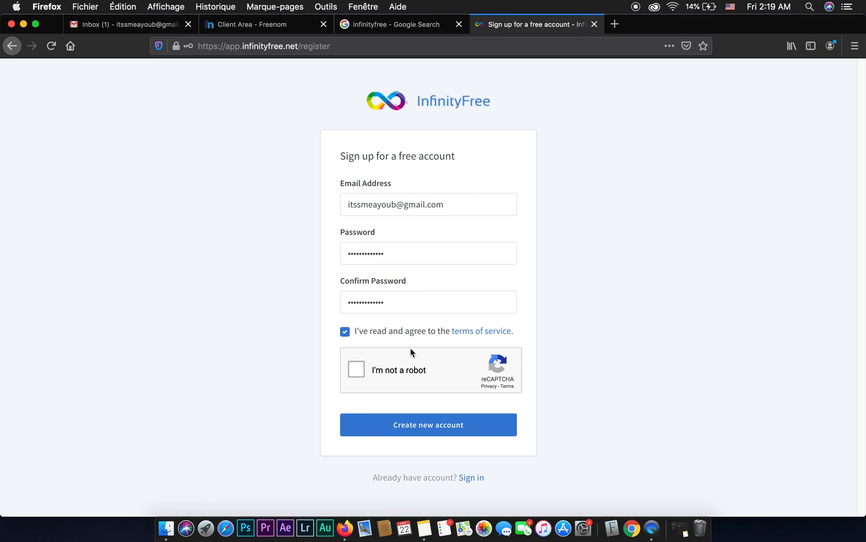
pyautogui.click(357, 369)
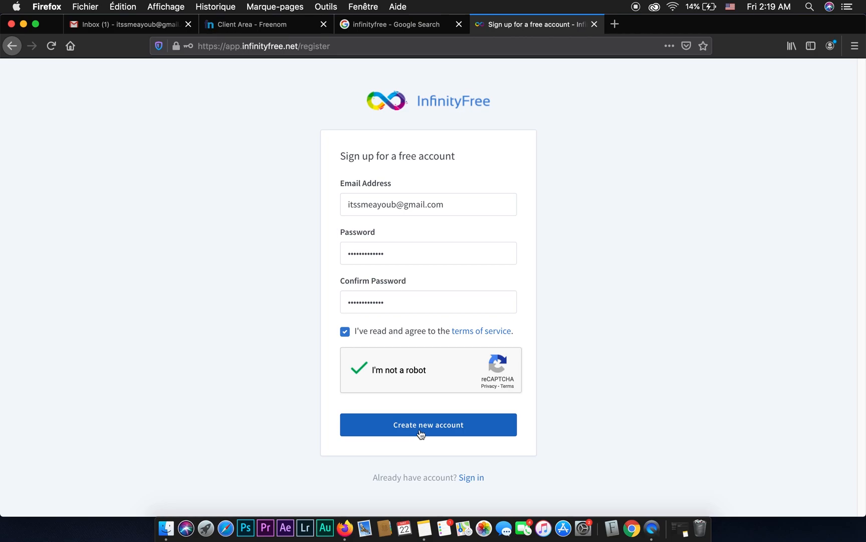
pyautogui.click(435, 428)
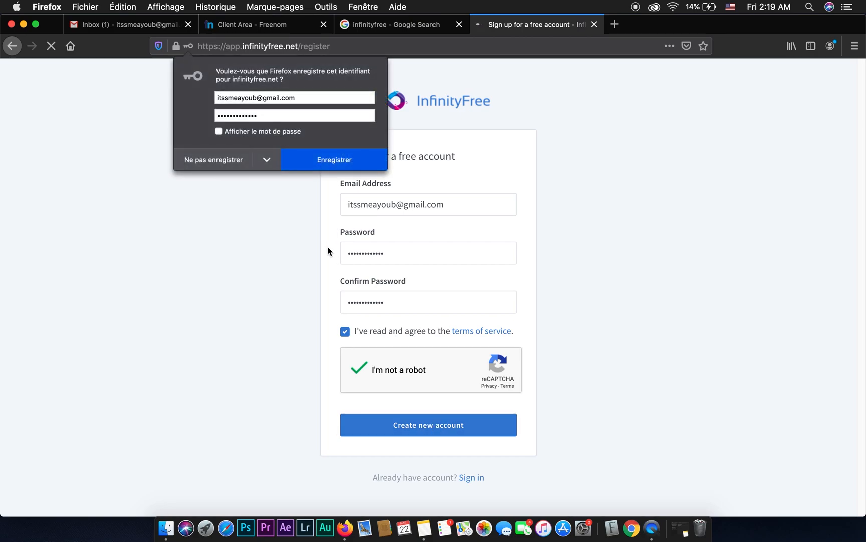
pyautogui.click(335, 163)
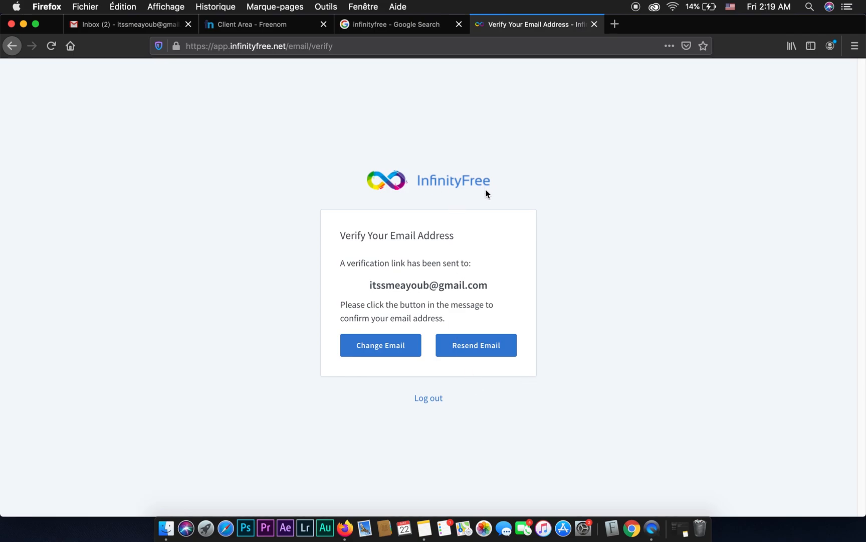
# Switch to Gmail, open the InfinityFree Verify Email Address message and follow its verification link.
pyautogui.click(140, 26)
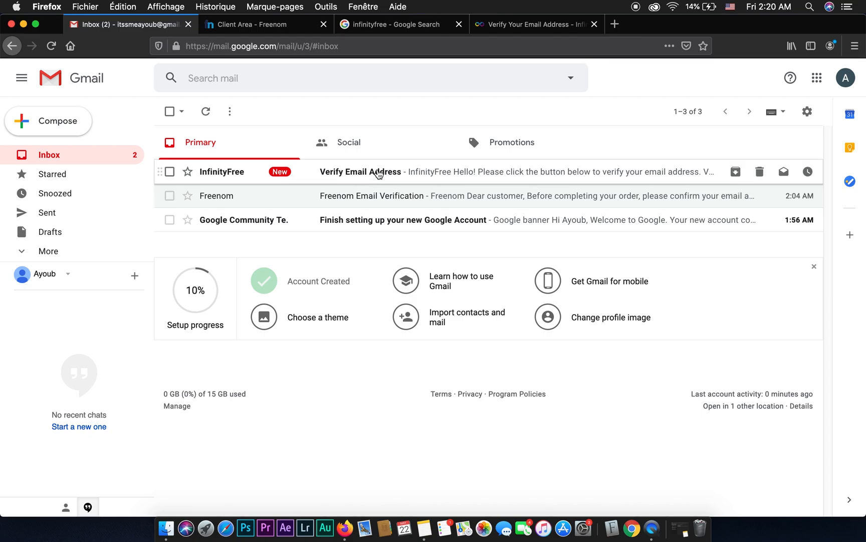
pyautogui.click(377, 170)
pyautogui.scroll(-5, 401, 307)
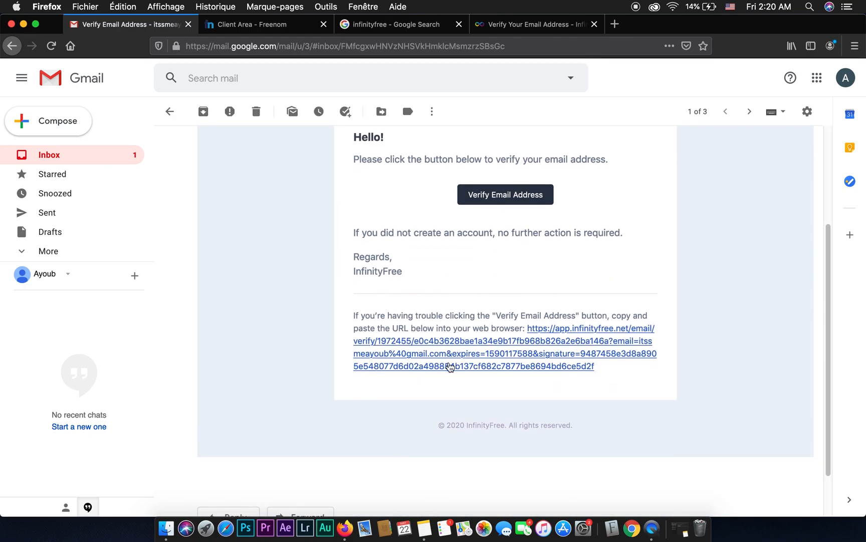
pyautogui.click(478, 345)
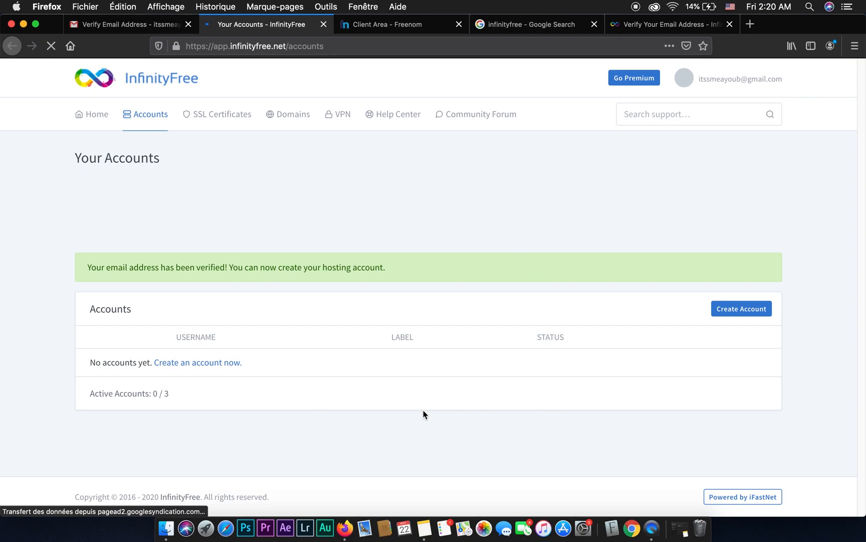
# Start creating a new InfinityFree hosting account and set its domain type to Custom Domain.
pyautogui.scroll(-2, 373, 310)
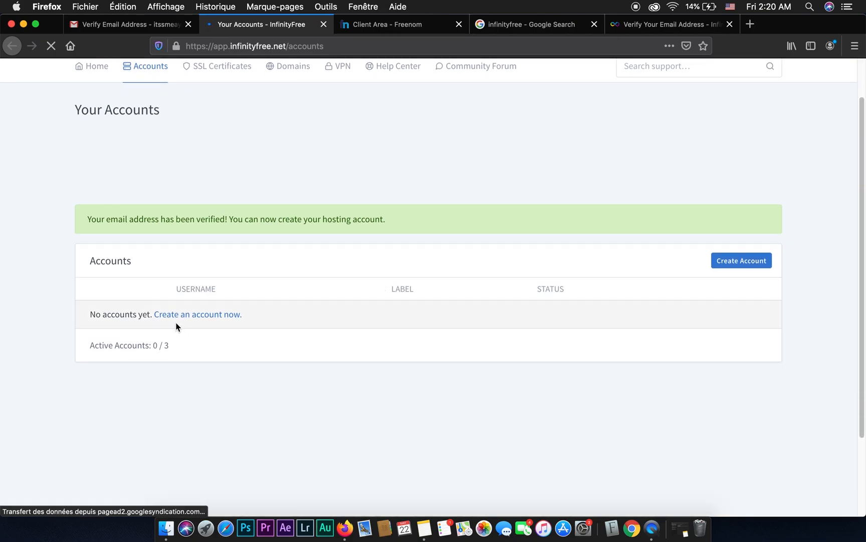
pyautogui.click(217, 316)
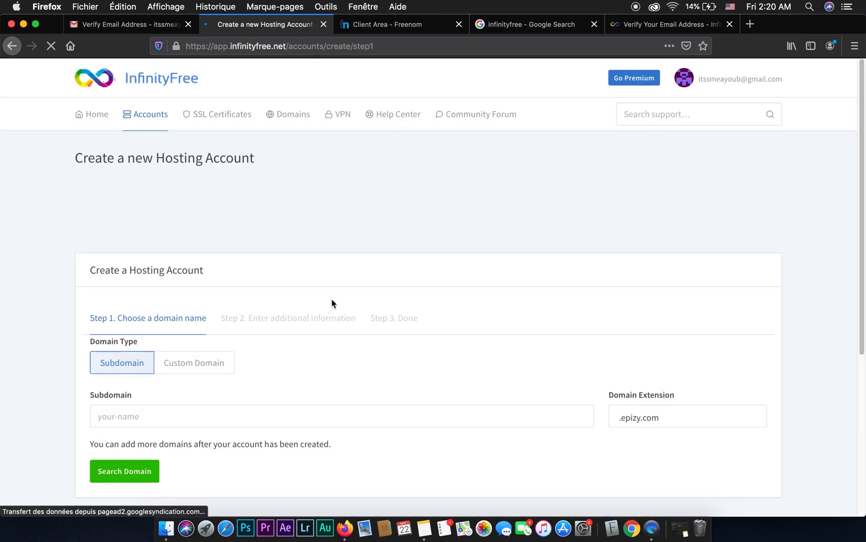
pyautogui.scroll(-3, 332, 303)
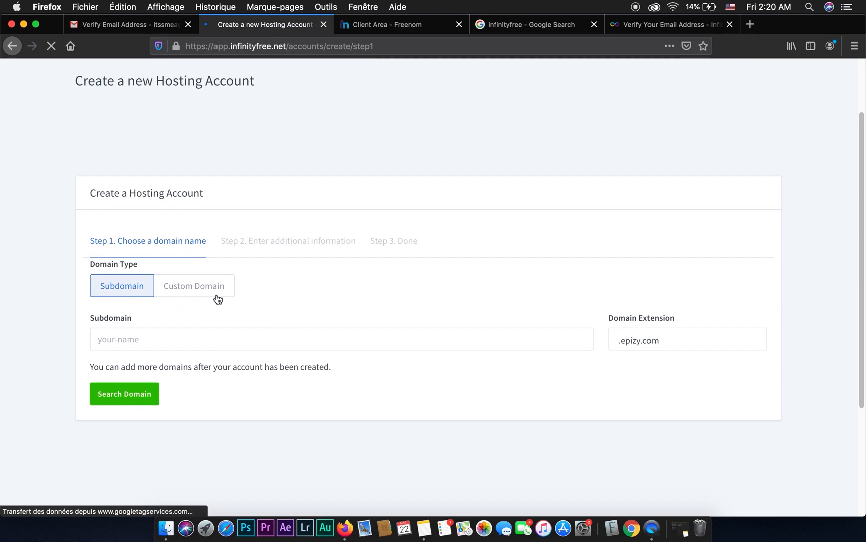
pyautogui.click(197, 293)
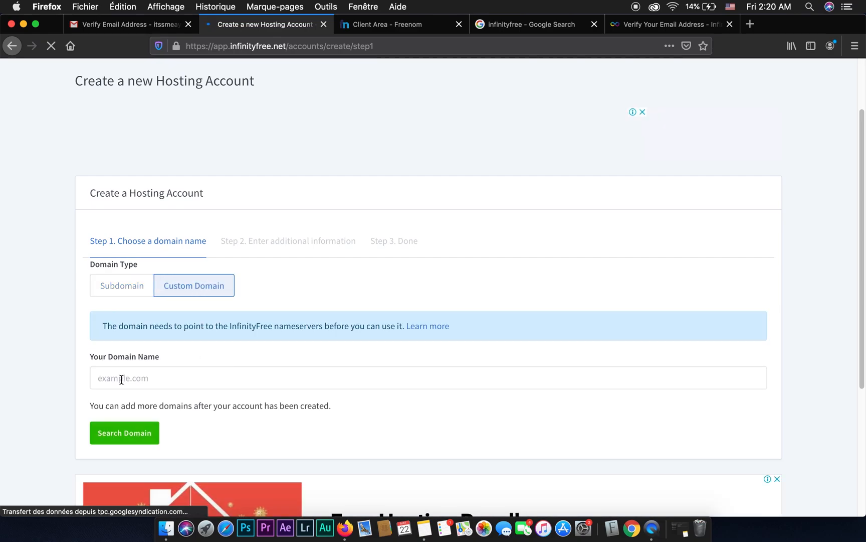
# Copy the registered .ga domain from Freenom's My Domains list into the hosting account's domain name and search for it.
pyautogui.click(154, 379)
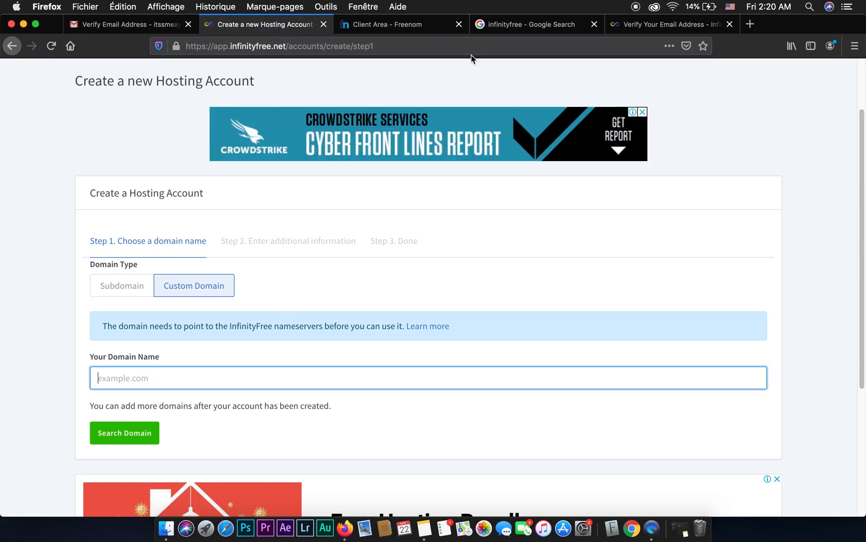
pyautogui.click(409, 25)
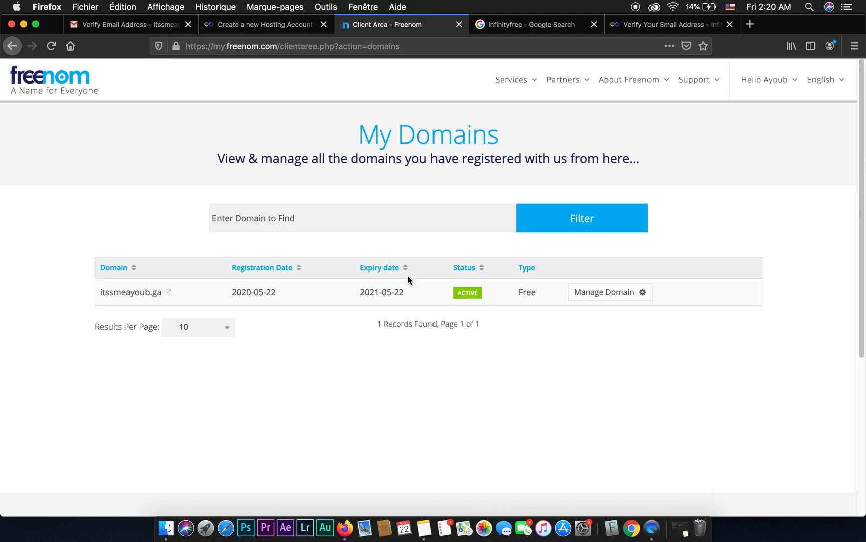
pyautogui.moveTo(98, 295); pyautogui.dragTo(161, 301)
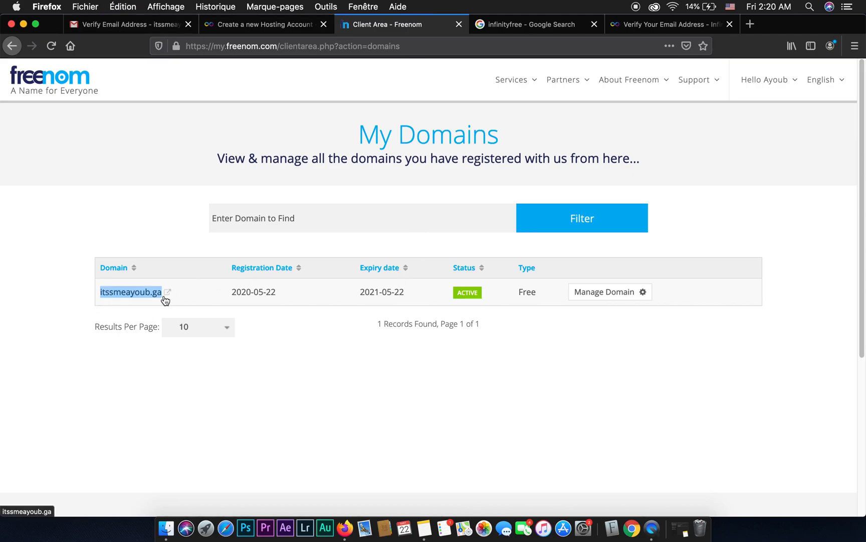
pyautogui.click(660, 28)
pyautogui.click(530, 26)
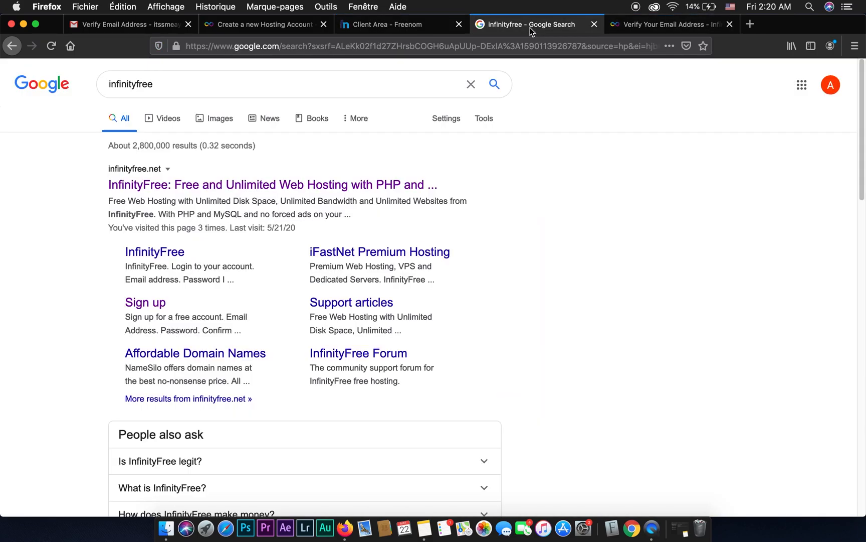
pyautogui.click(310, 31)
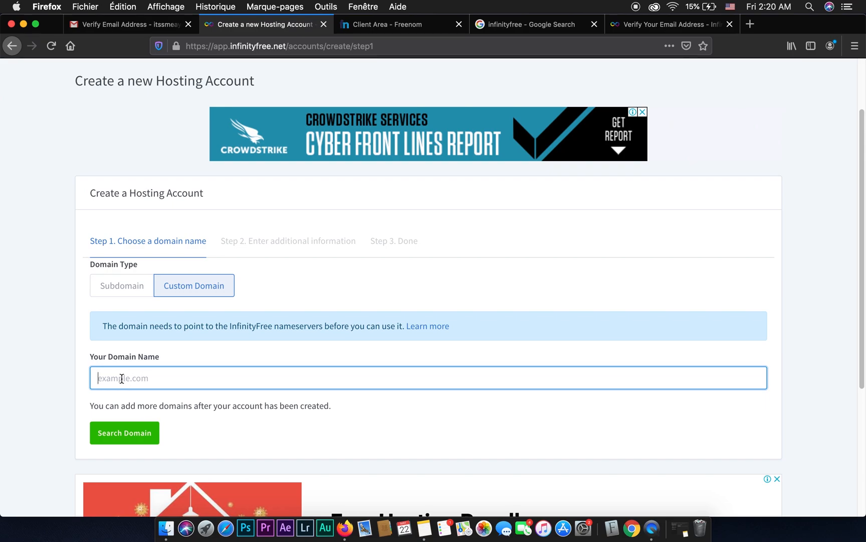
pyautogui.write('itssmeaydub.ga')
pyautogui.click(128, 438)
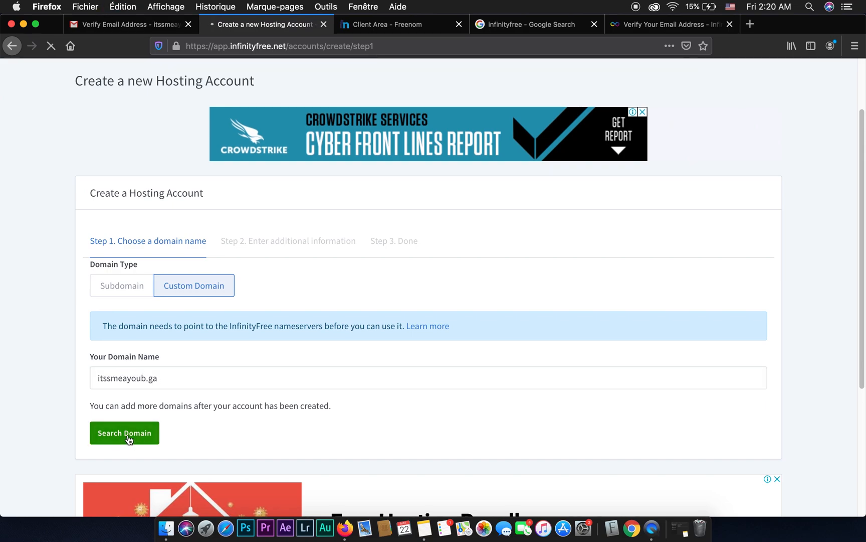
# Complete the robot check and create the hosting account, keeping the default label and leaving the password empty.
pyautogui.scroll(-2, 52, 352)
pyautogui.scroll(-3, 53, 352)
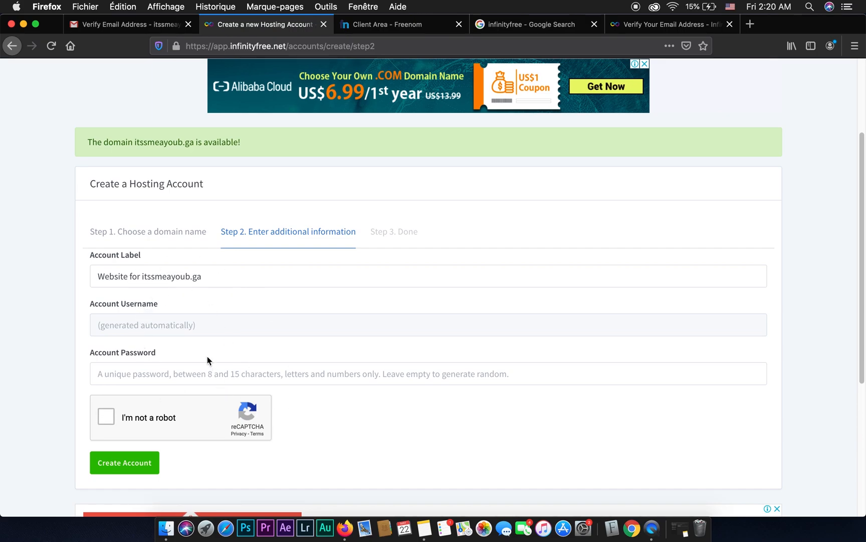
pyautogui.click(107, 417)
pyautogui.scroll(-2, 145, 415)
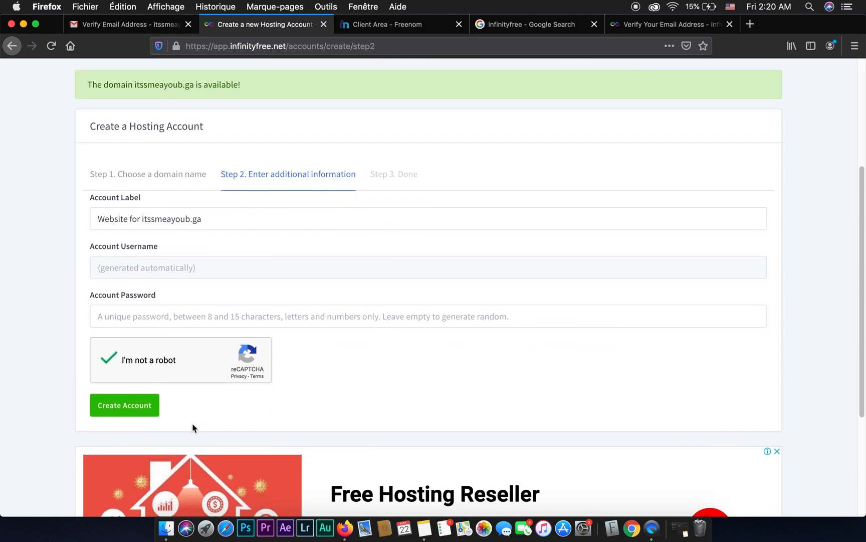
pyautogui.click(127, 414)
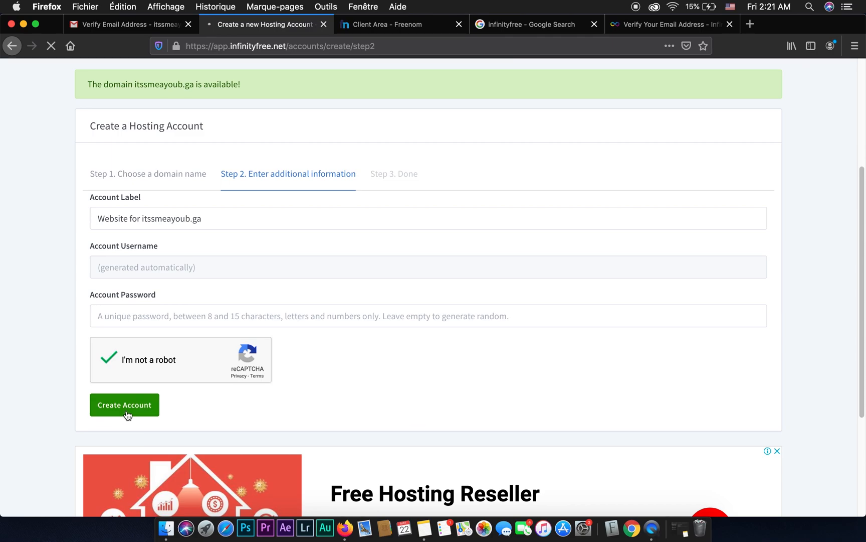